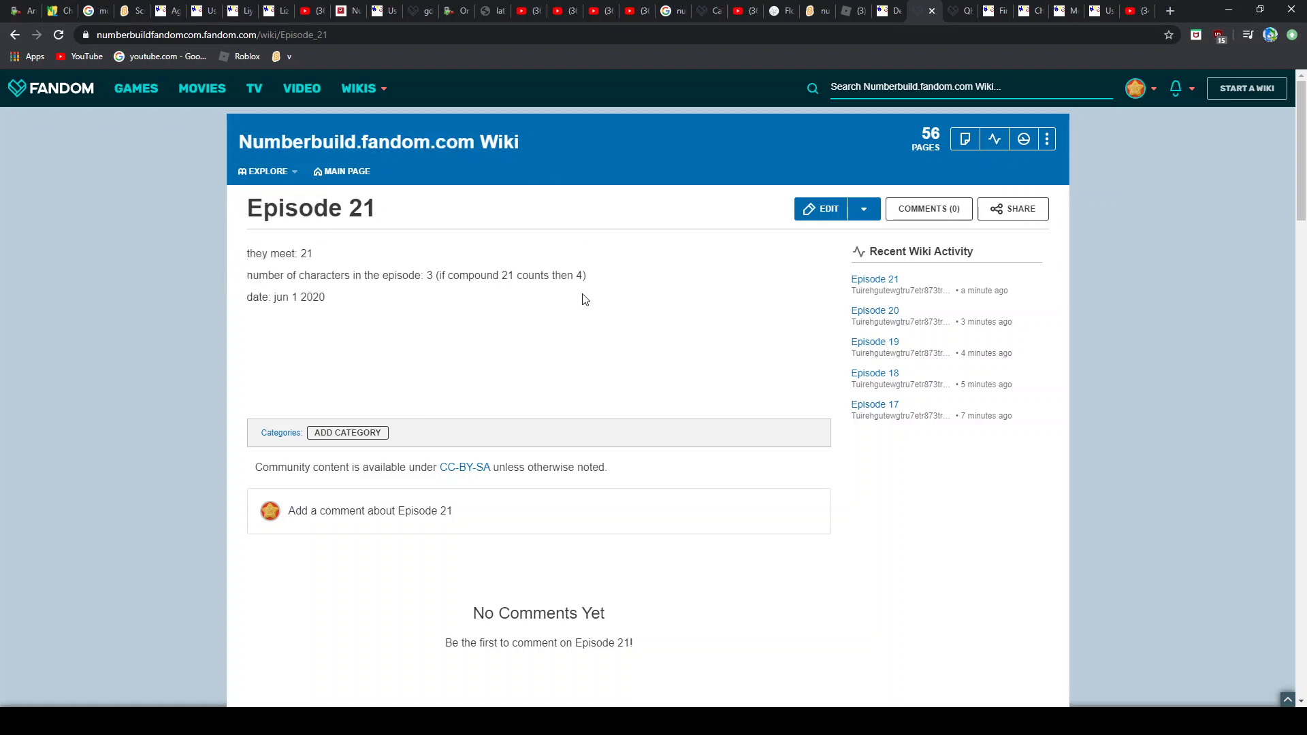
Scroll Episode 21 to Latest Discussions and open the full discussions feed with View All
scroll(648, 359, down, 1)
scroll(648, 358, down, 4)
scroll(616, 431, down, 4)
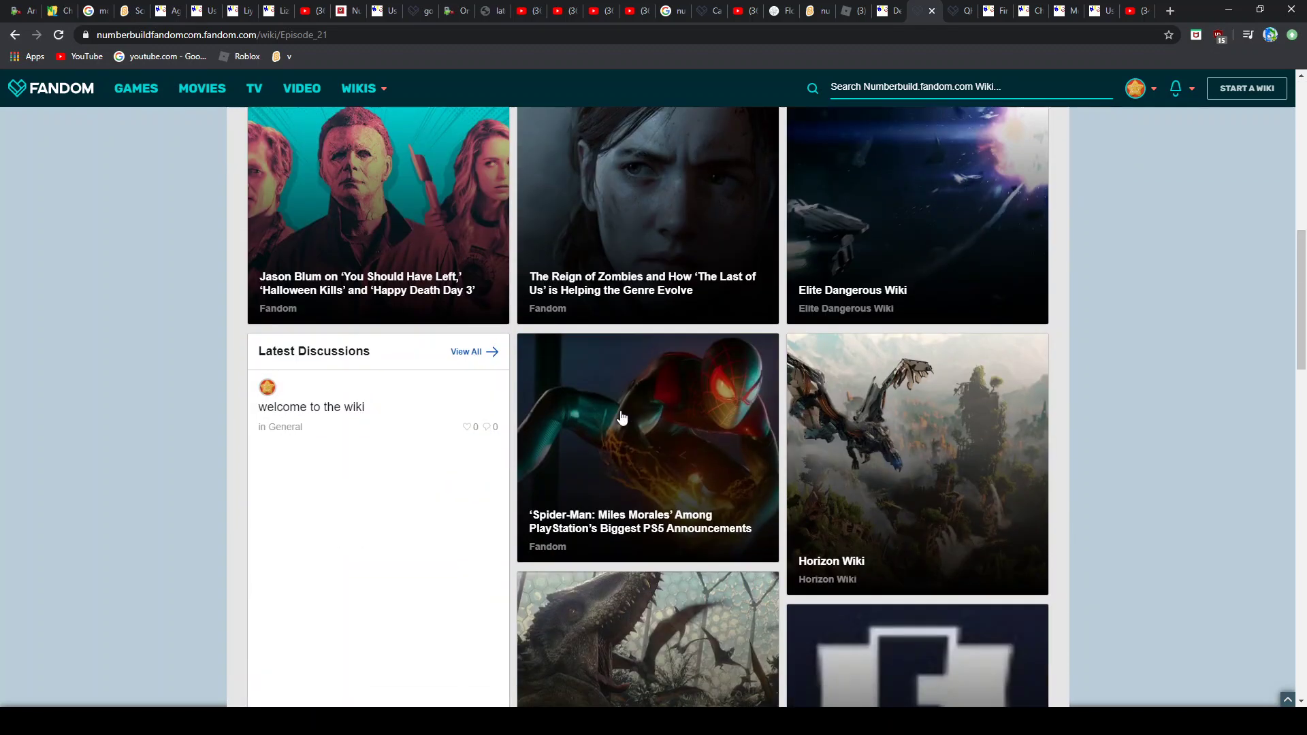
scroll(459, 359, down, 5)
scroll(458, 354, up, 4)
scroll(460, 292, up, 1)
click(470, 354)
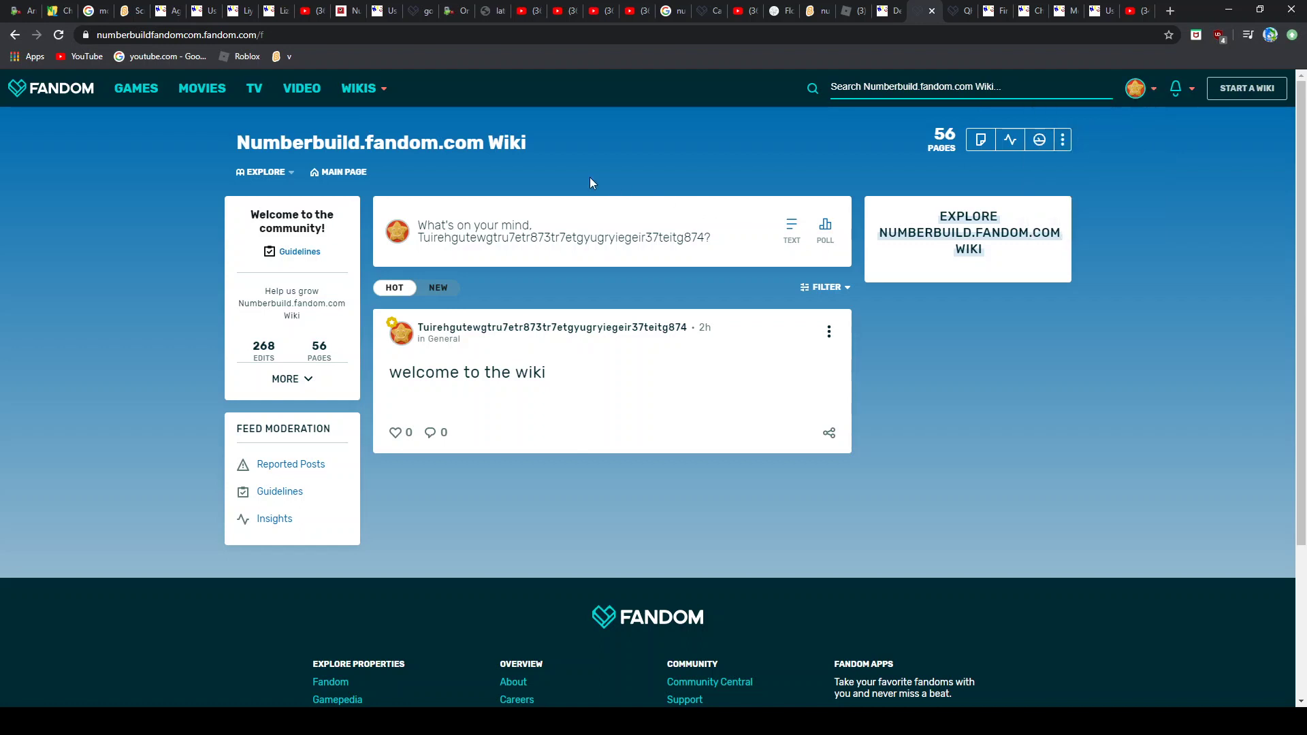
Search 'num' and go to the Numberbuild.fandom.com wiki home page
click(898, 87)
text(nu)
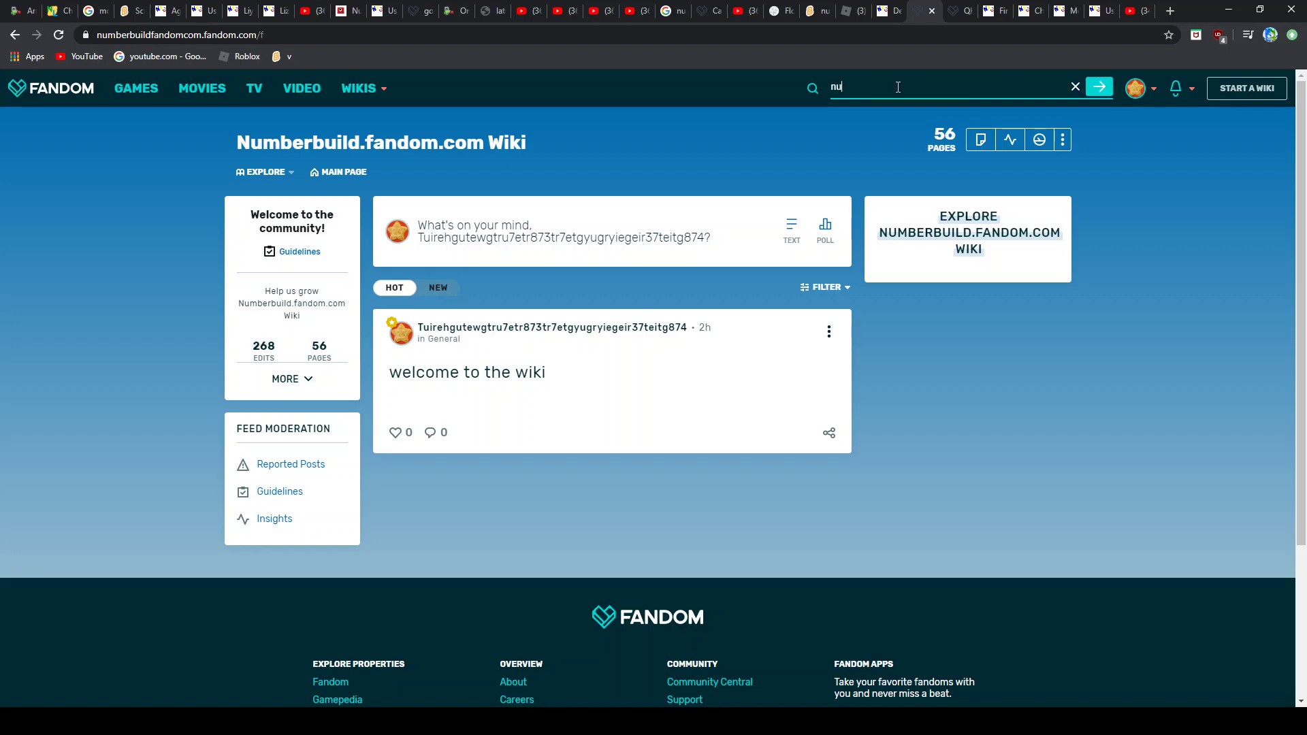
text(m)
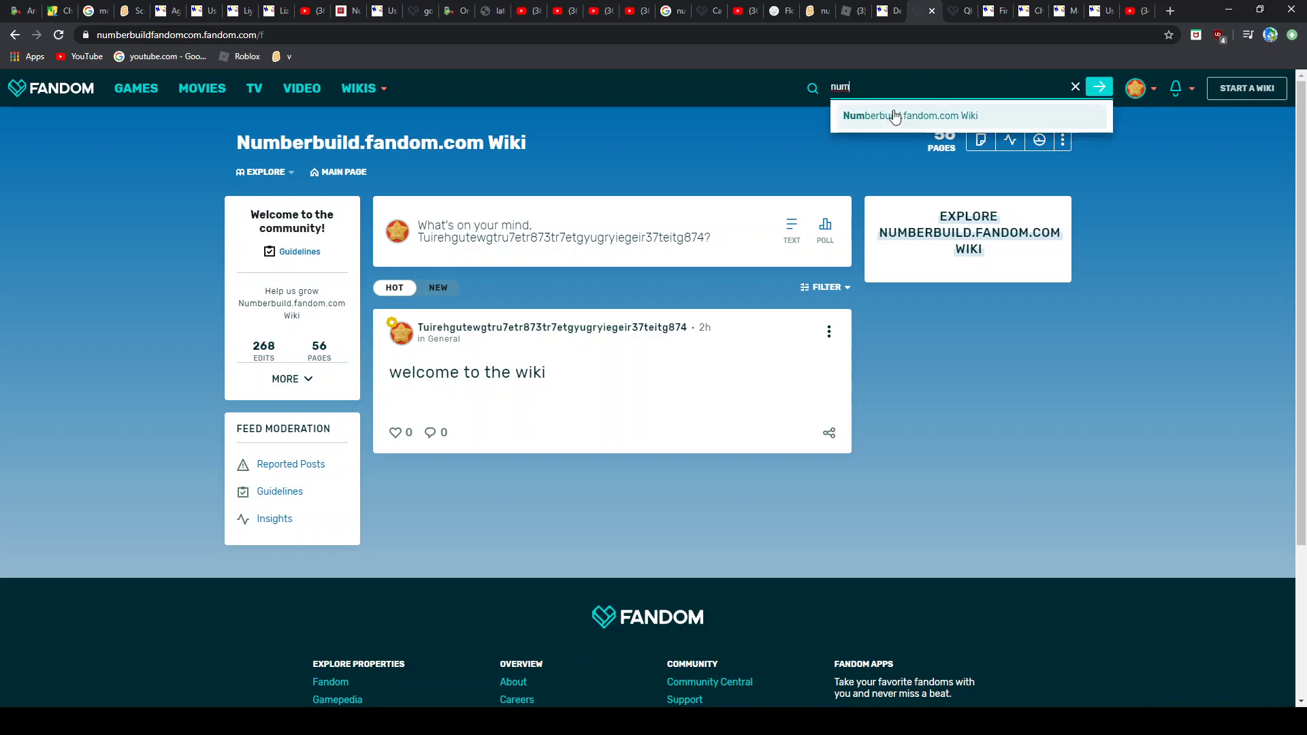
click(894, 112)
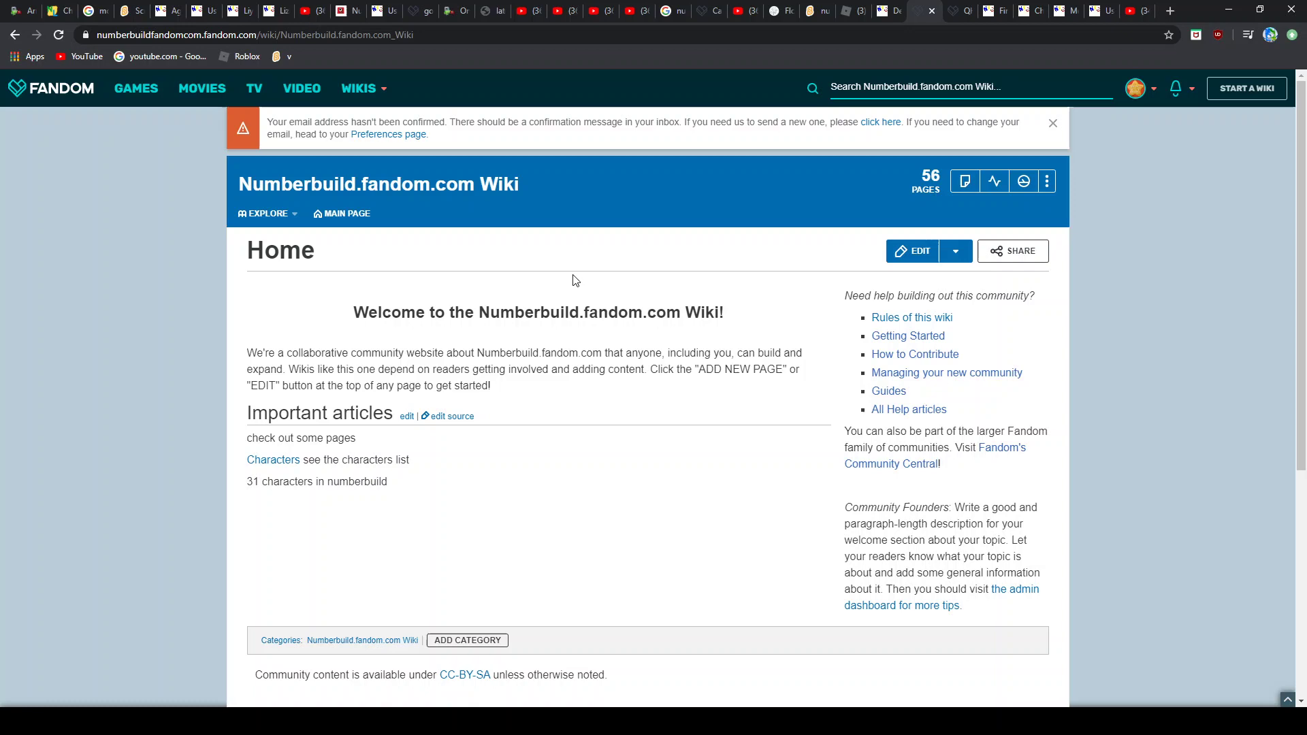
Dismiss the email confirmation banner and open the Characters list page
click(1053, 124)
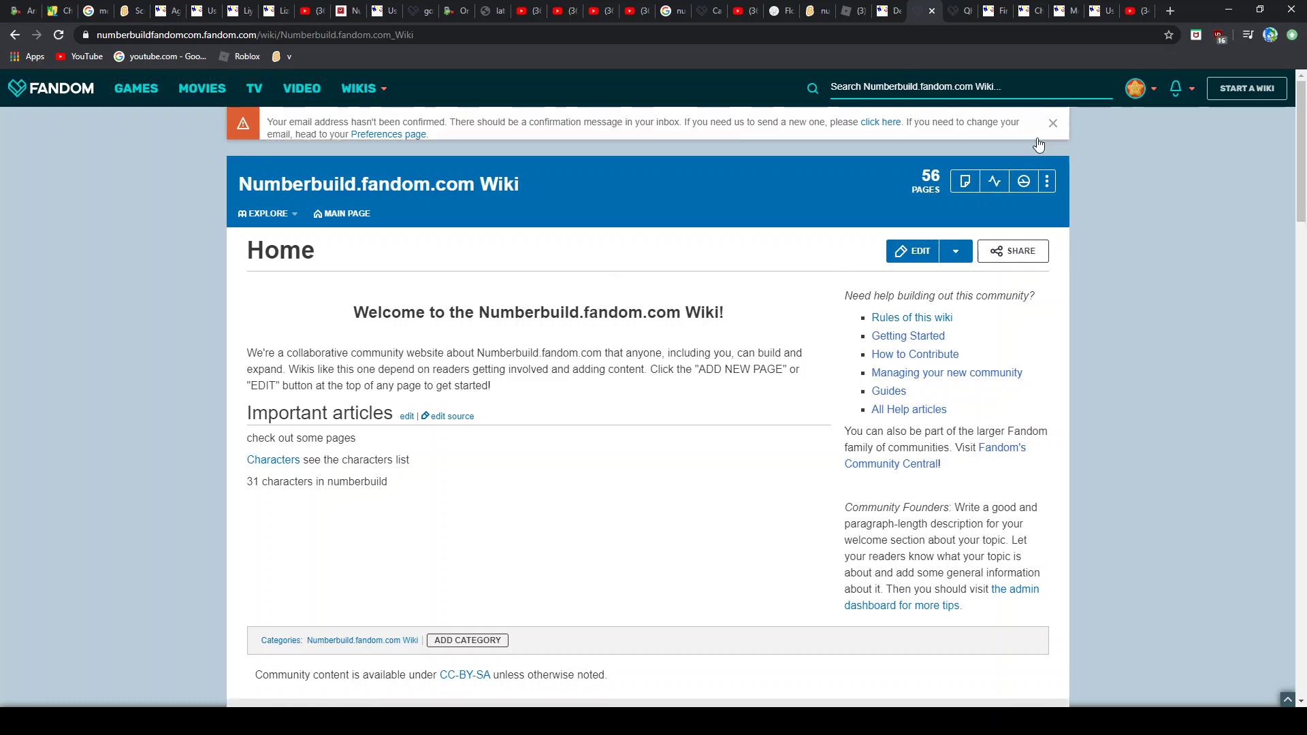
scroll(708, 313, down, 3)
scroll(657, 337, up, 3)
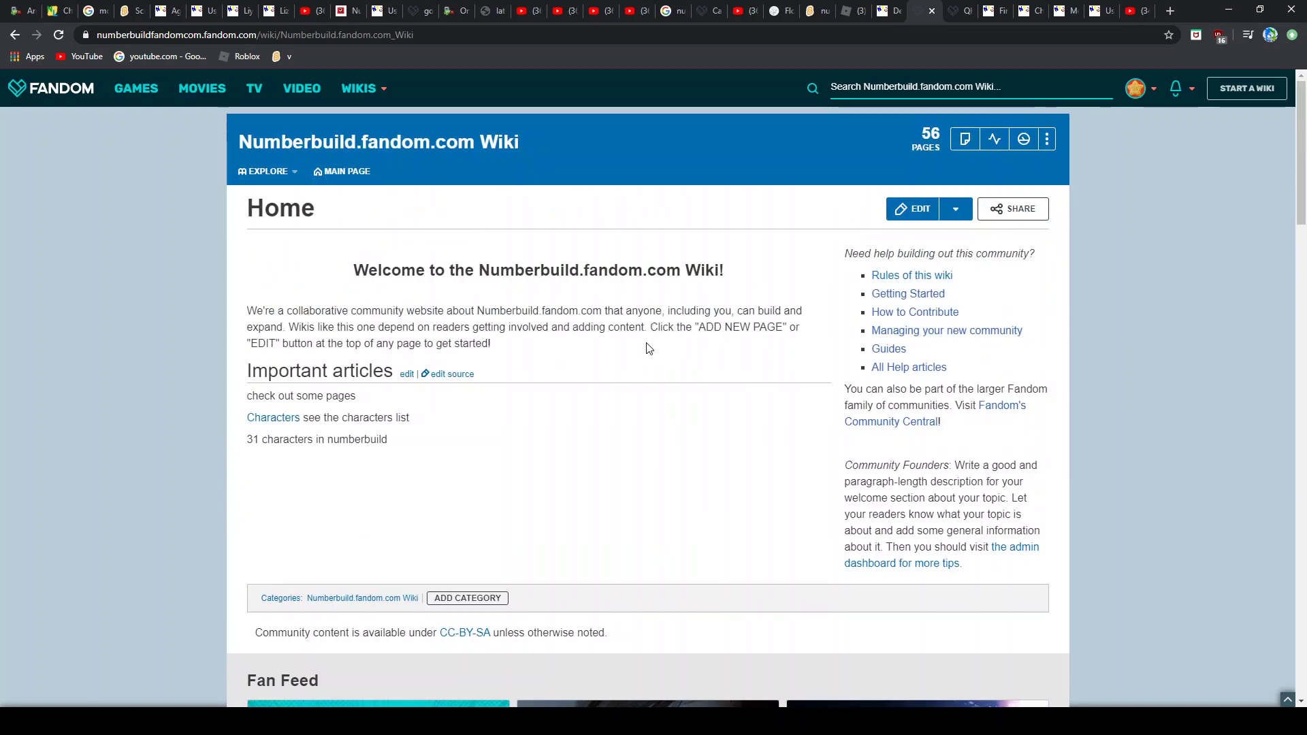
click(274, 418)
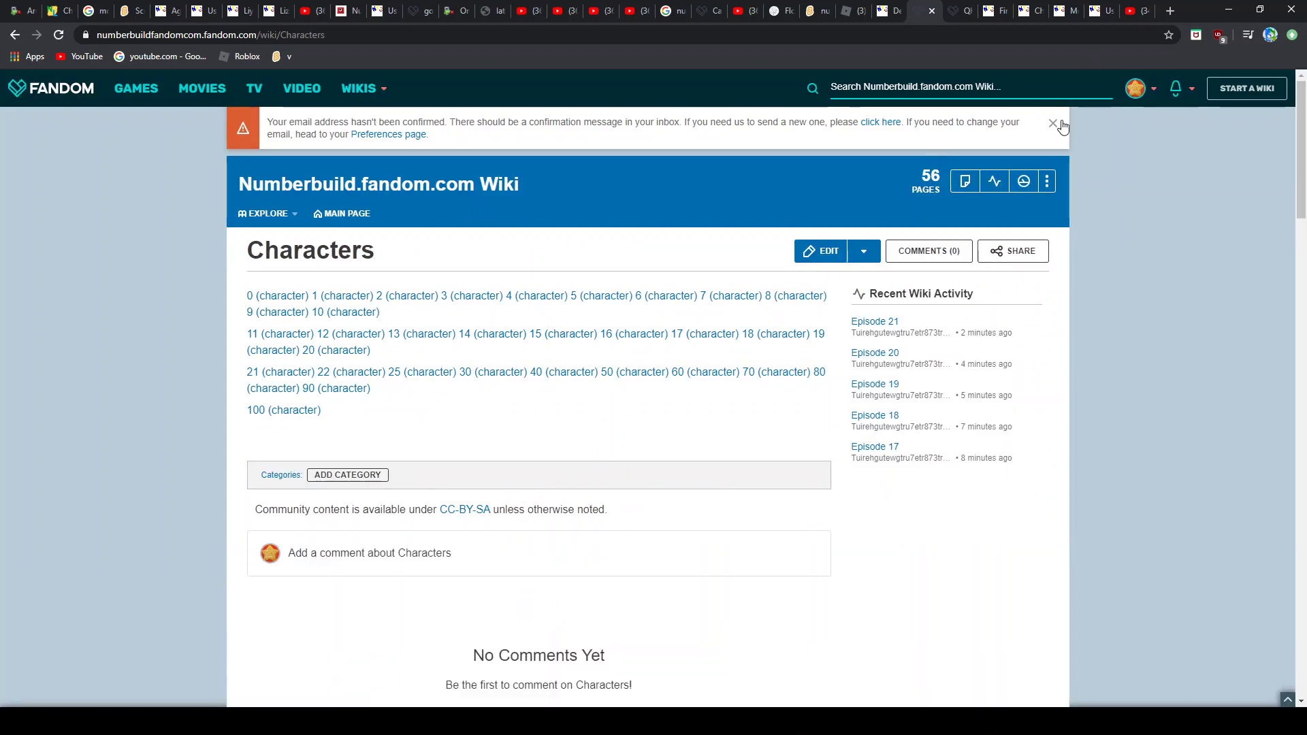
Open the '30 (character)' article from the list, closing the email banner both times
click(1053, 123)
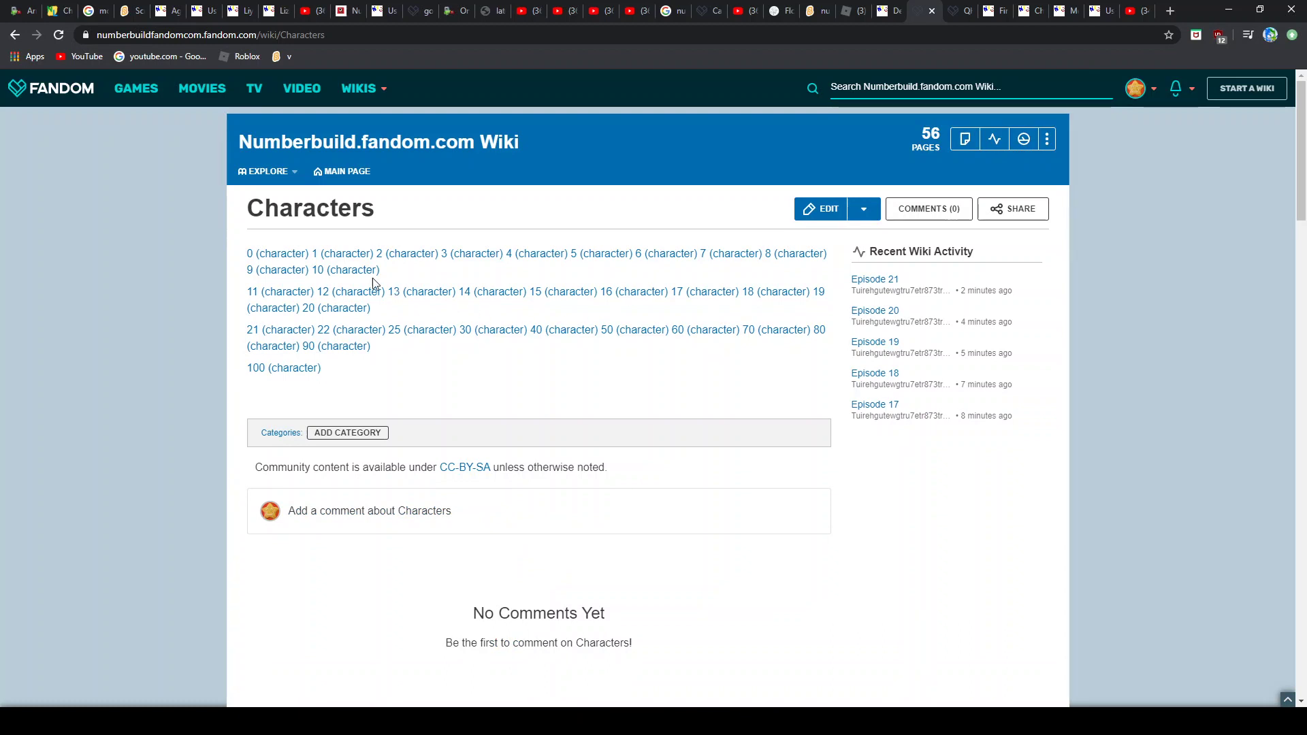
click(480, 330)
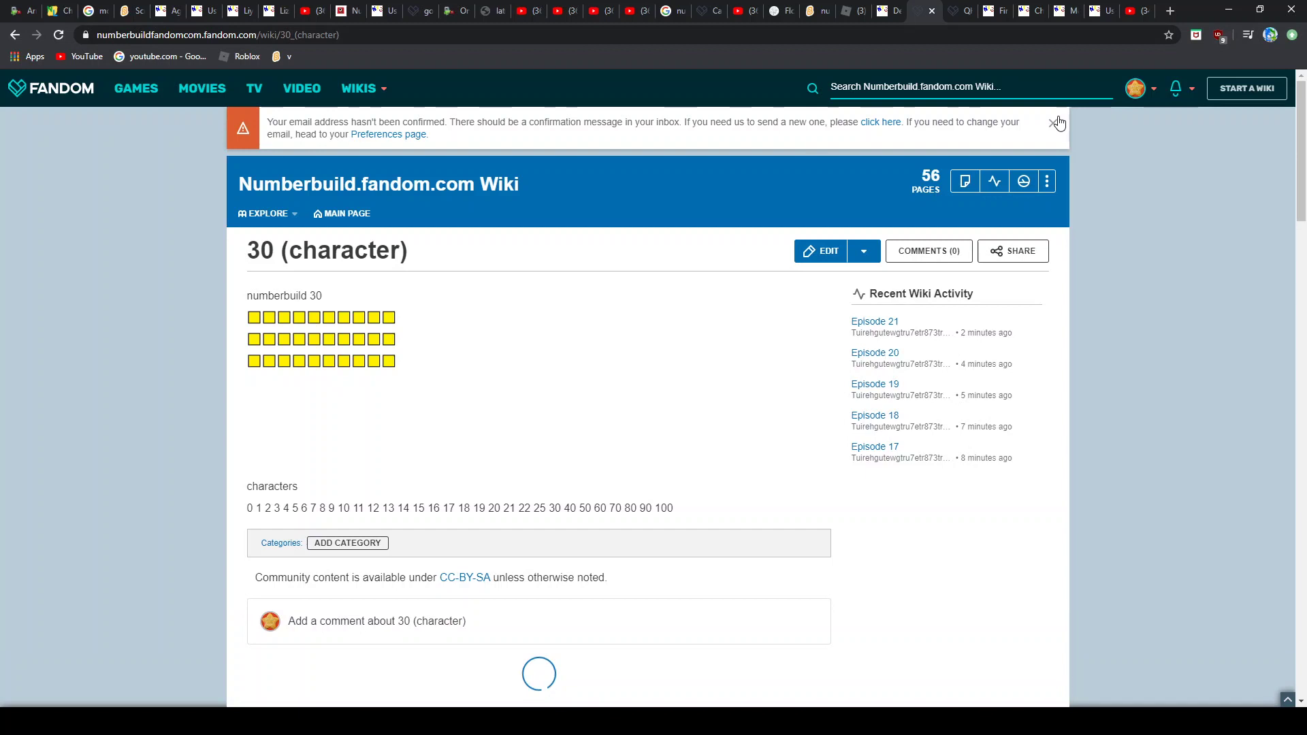
click(1052, 124)
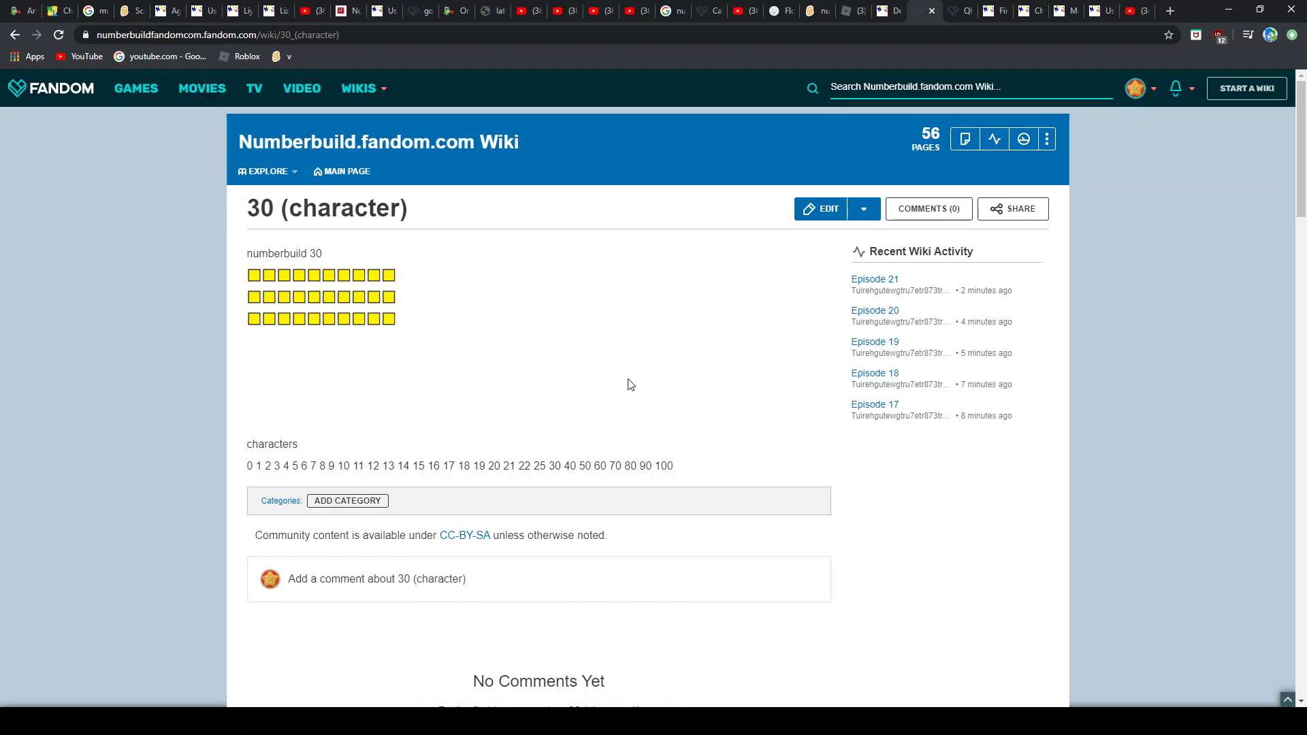
scroll(594, 429, down, 1)
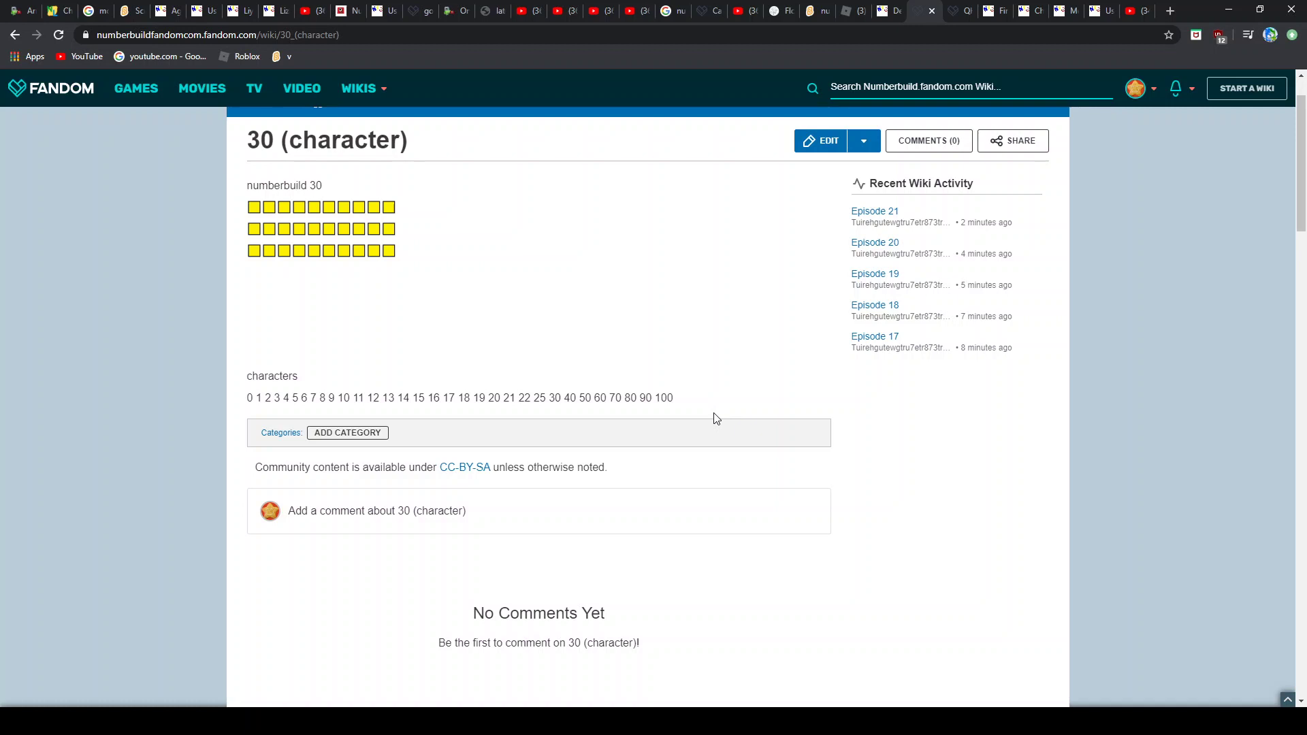
scroll(715, 418, up, 1)
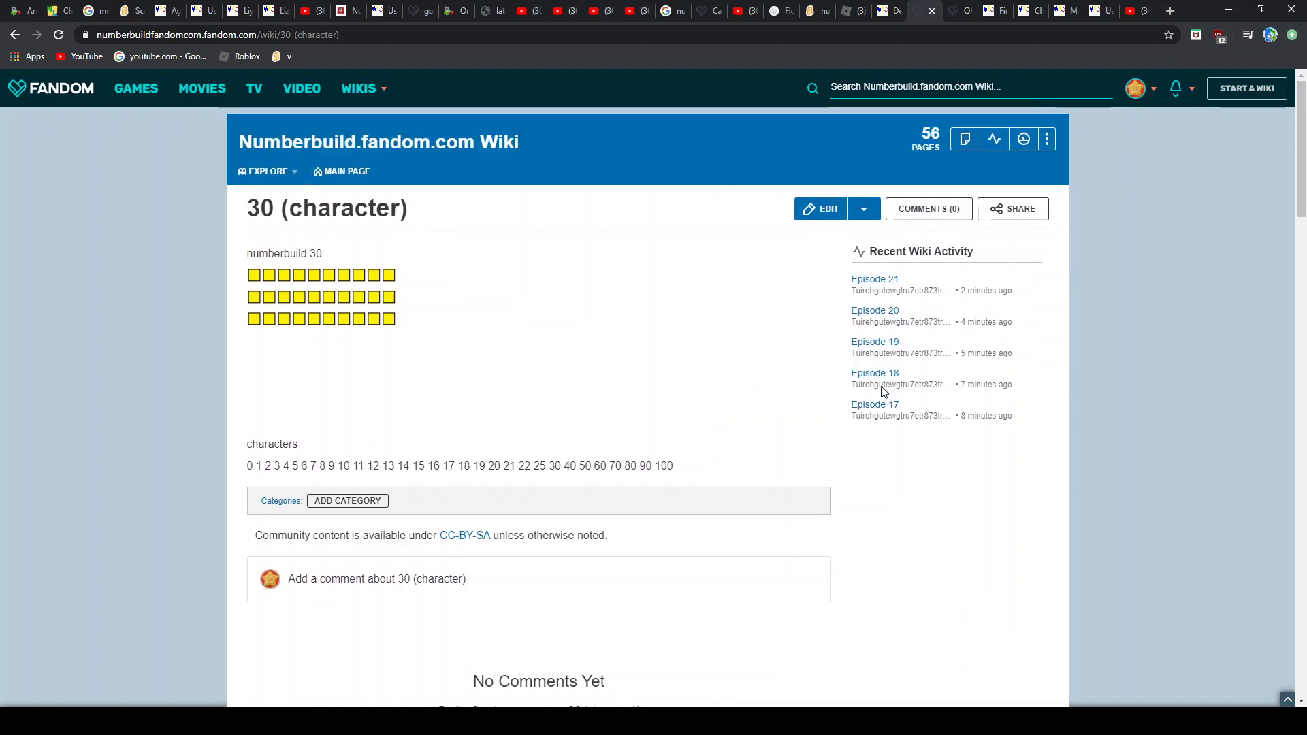
Open Episode 21 from Recent Wiki Activity and start an untitled new article
click(885, 280)
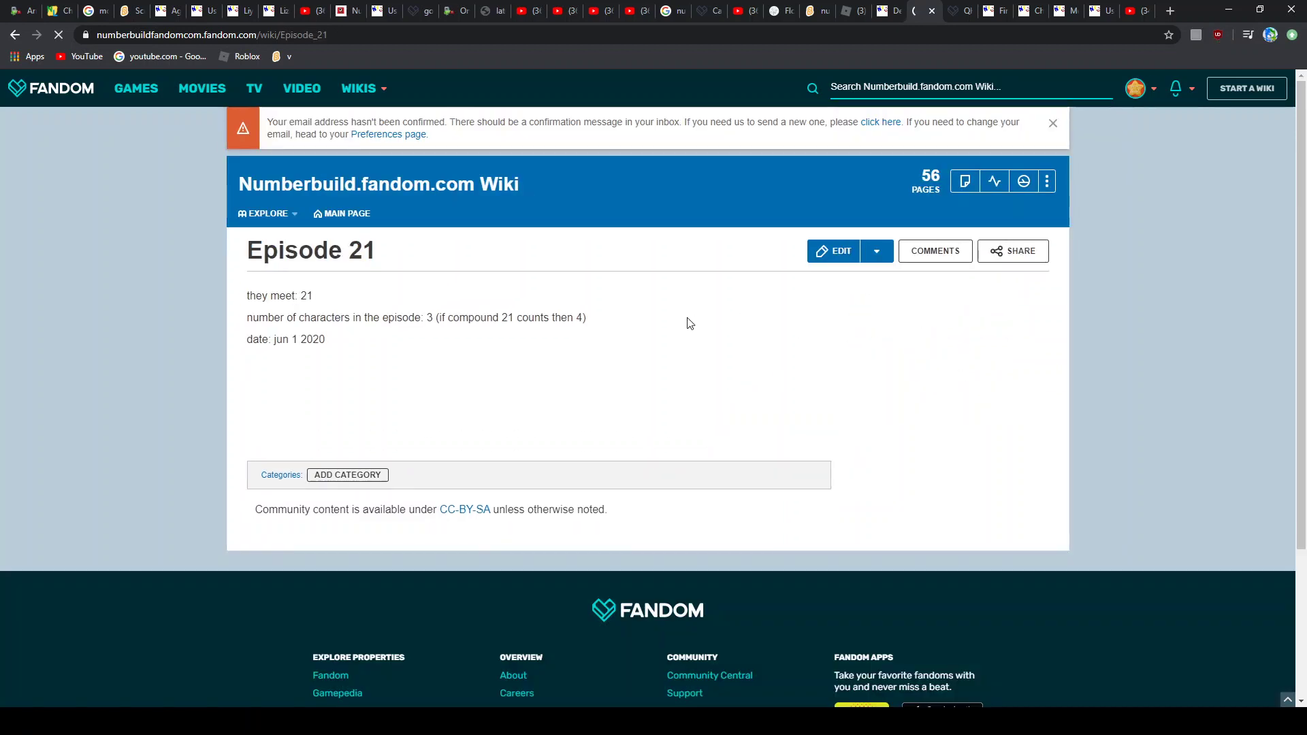
click(1053, 123)
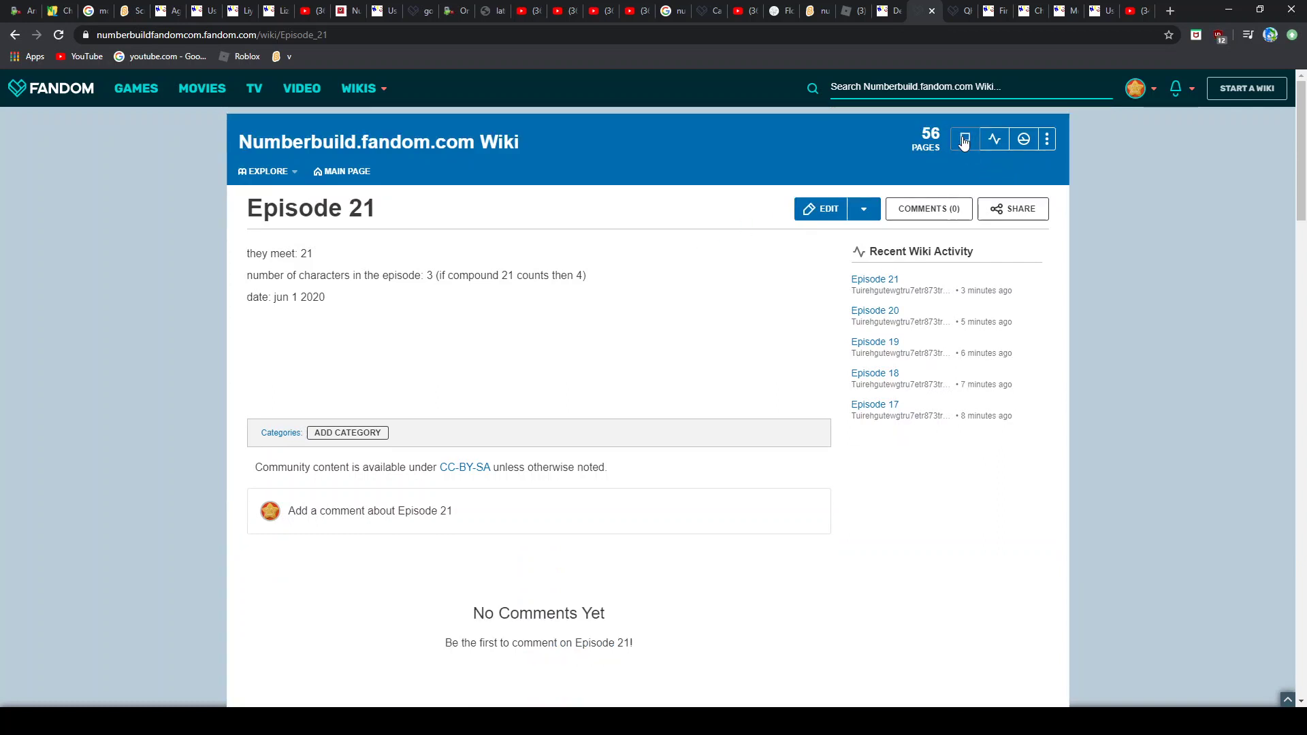
click(965, 141)
click(606, 342)
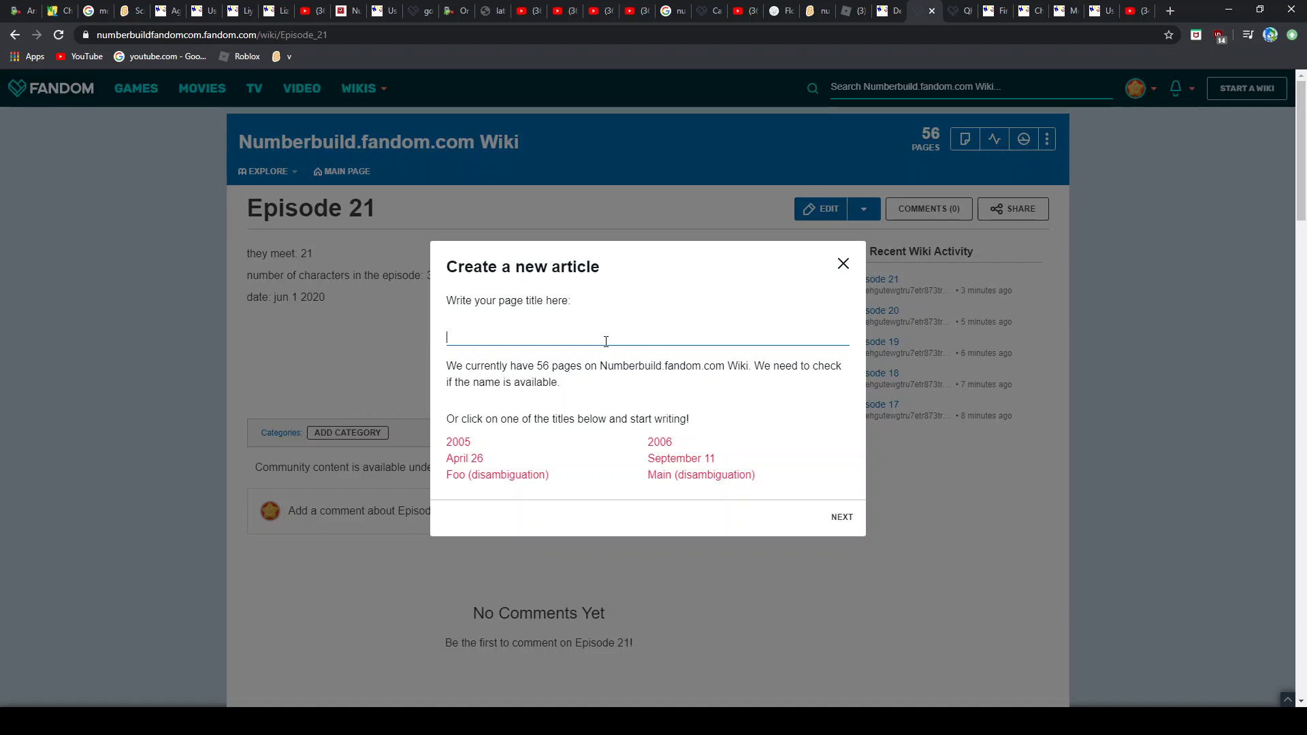
Cancel the new-article dialog and open the Episode 19 page
click(842, 271)
click(843, 264)
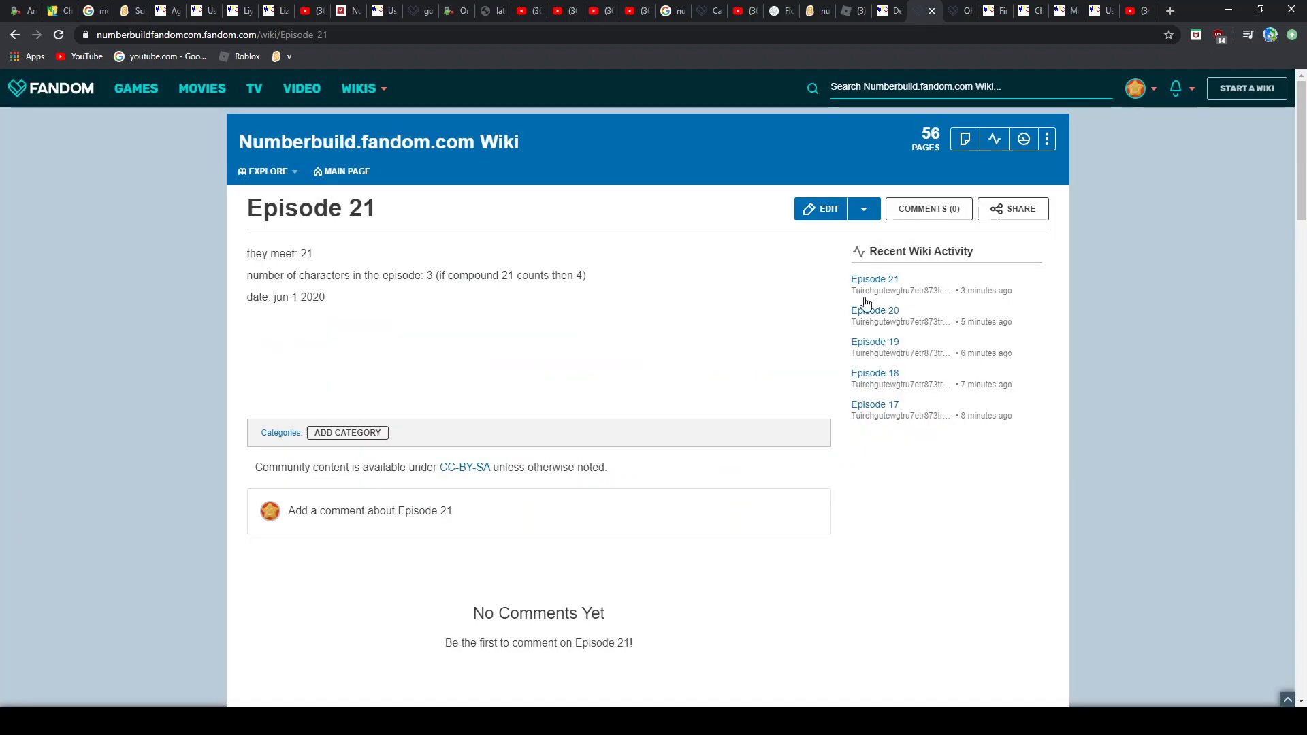
click(877, 343)
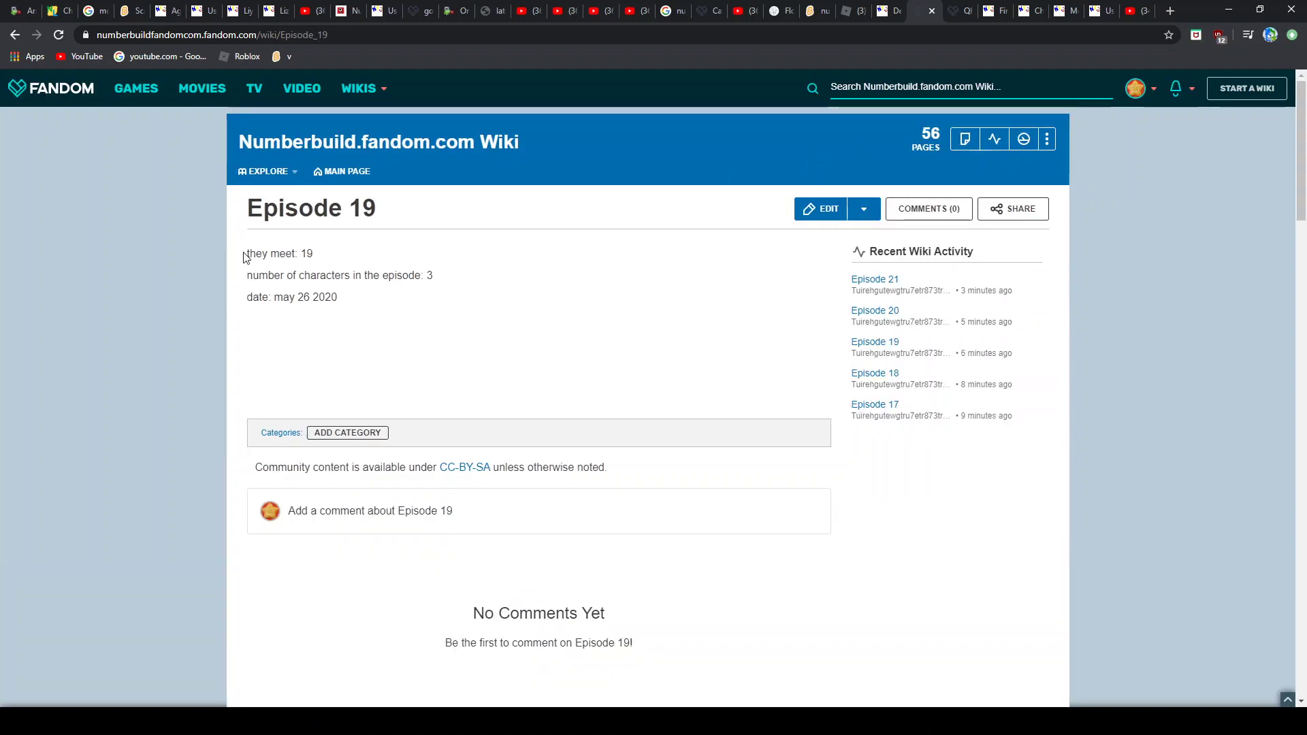
Highlight the Episode 19 text and date line, then open the 'Create a new article' prompt
mouse_move(247, 254)
mouse_down()
mouse_move(311, 276)
mouse_move(499, 283)
mouse_up()
click(248, 256)
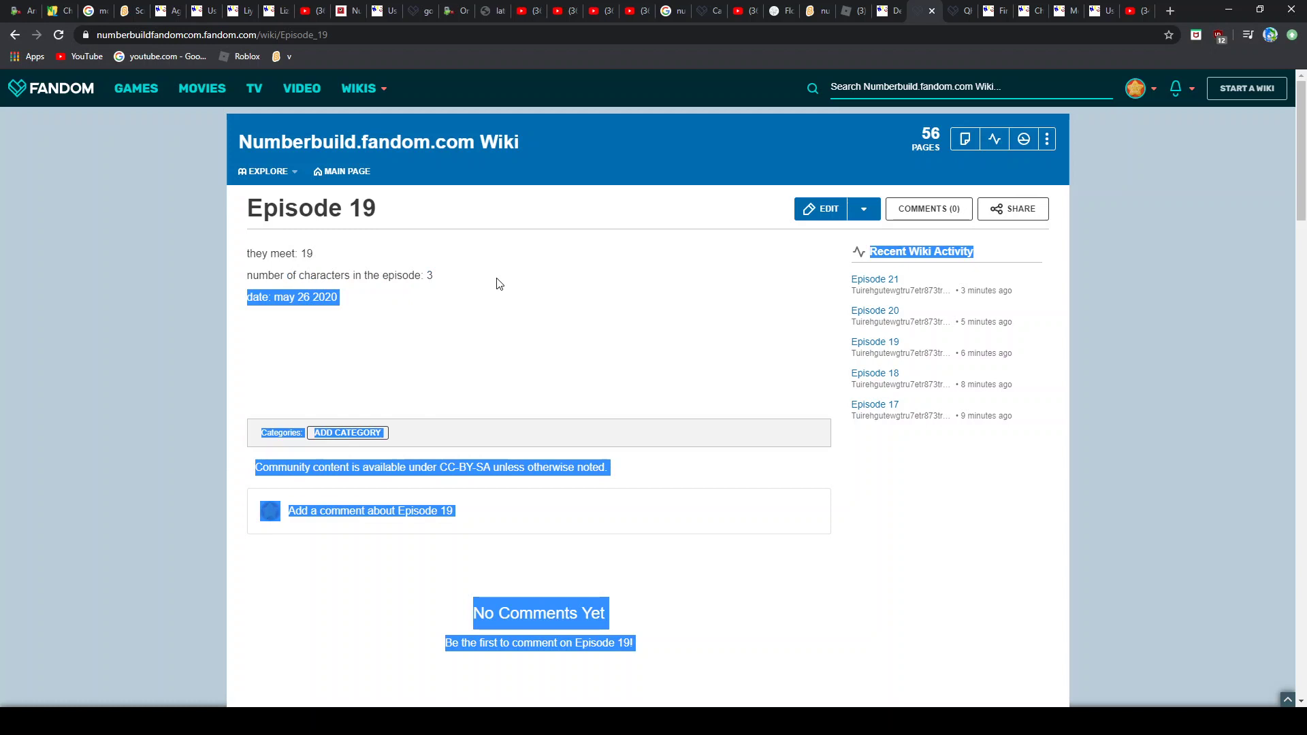
click(499, 283)
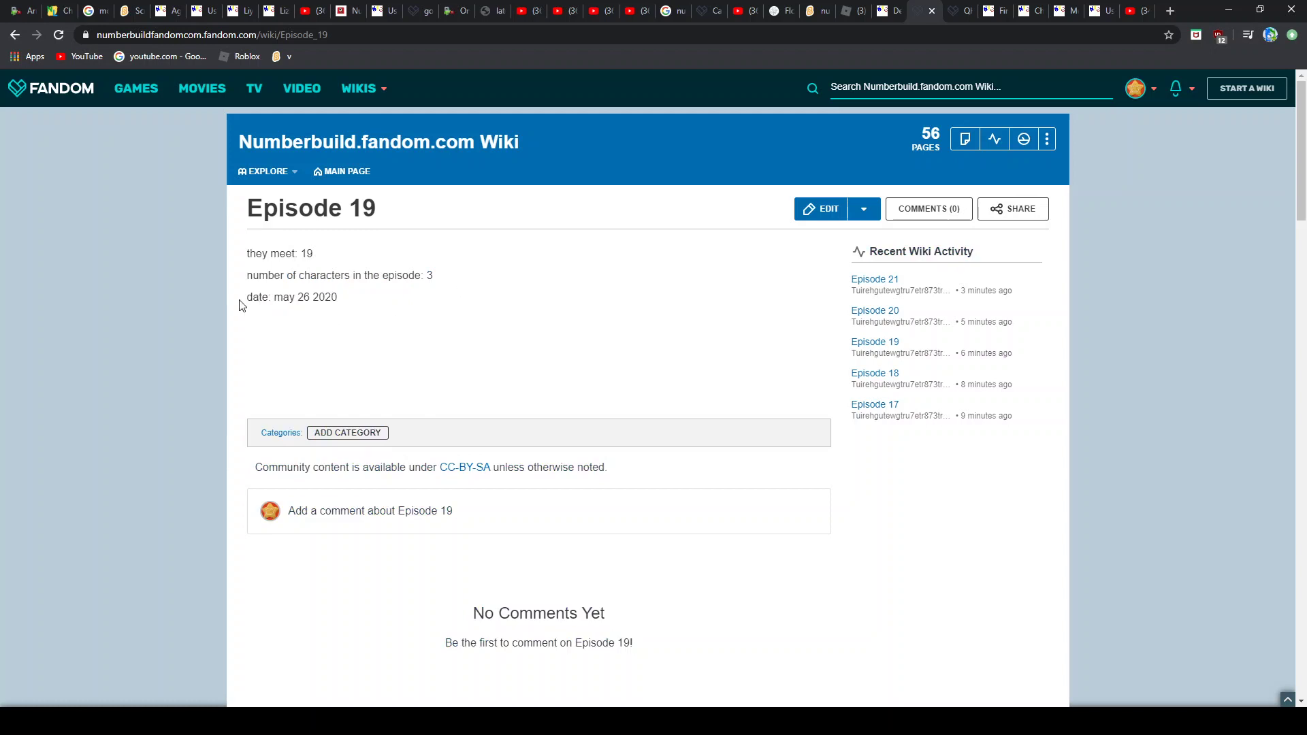
drag(252, 296, 439, 303)
click(440, 303)
click(965, 140)
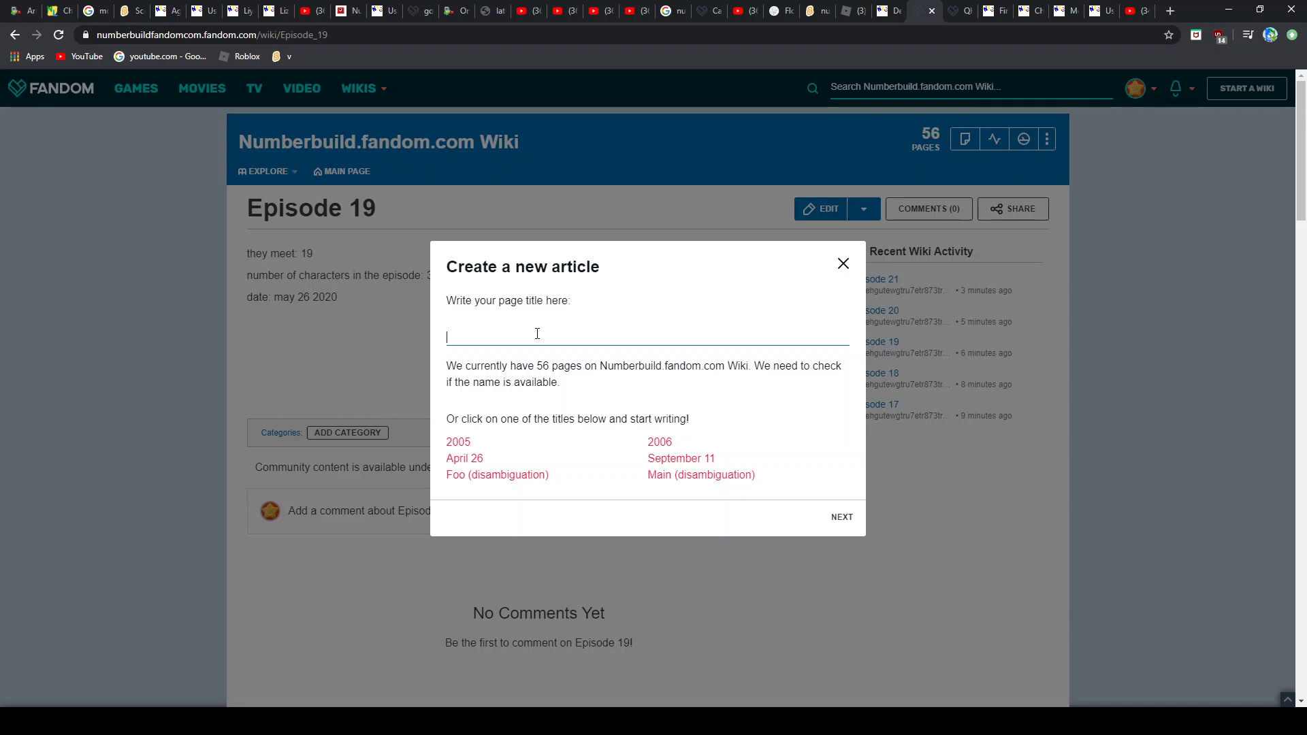
Enter 'episode 22' as the new article title and continue to the editor
text(epi)
text(sode)
text( 22)
click(846, 518)
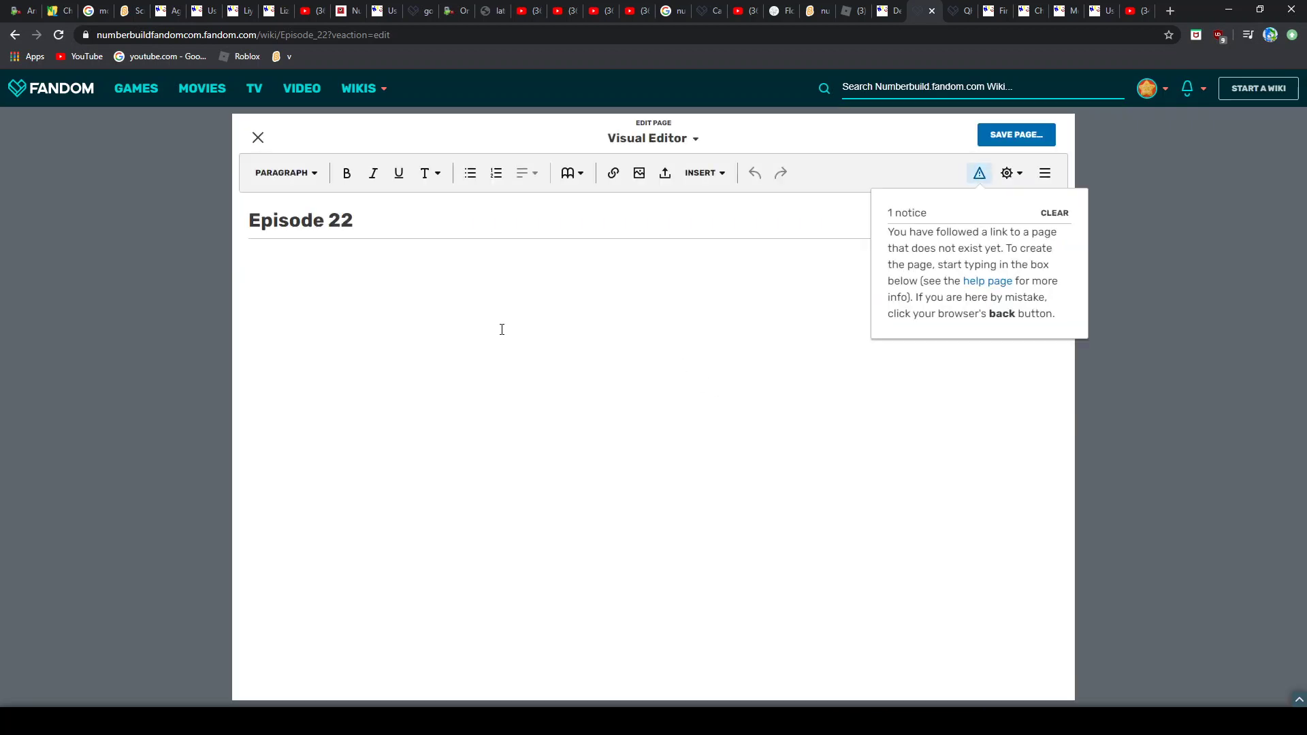
Write 'they meet: 22' as the first line and start 'number of characters in the episode'
click(395, 311)
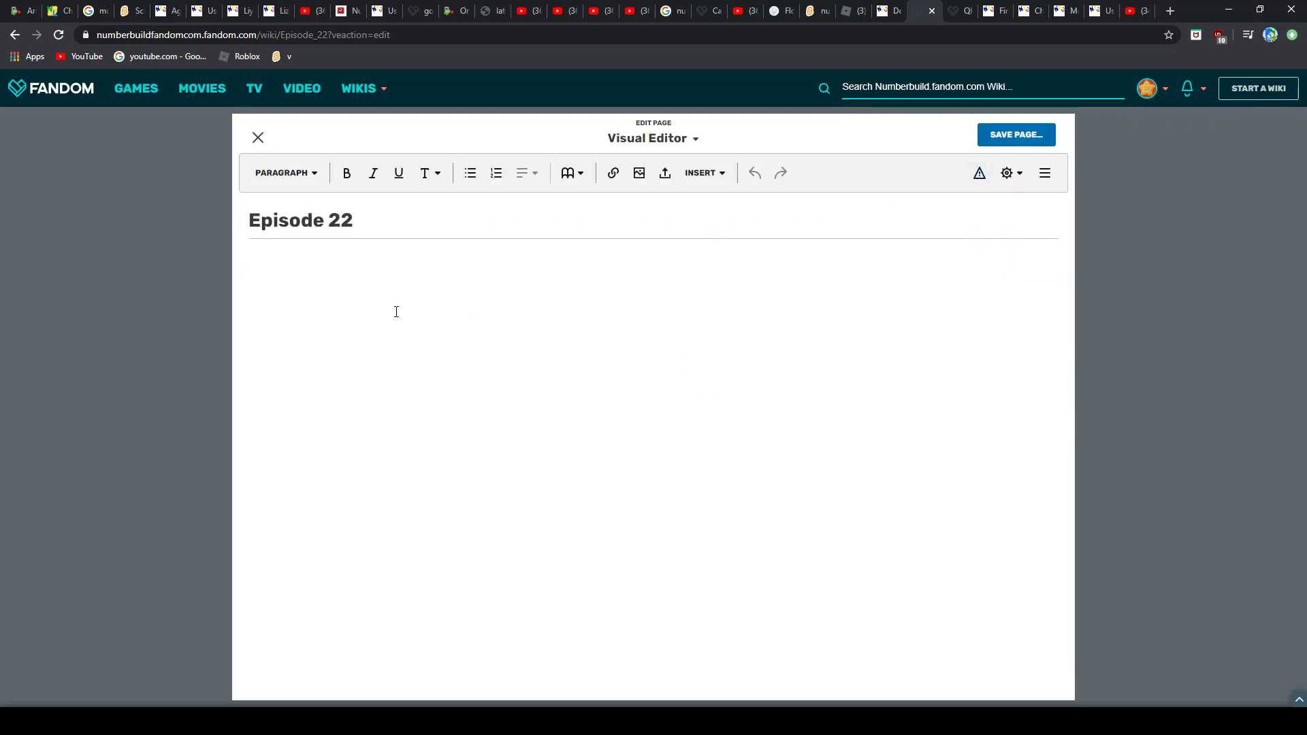
text(th)
text(ey )
text(meet: )
text(22 )
text(nu)
text(mber )
text(of )
text(c)
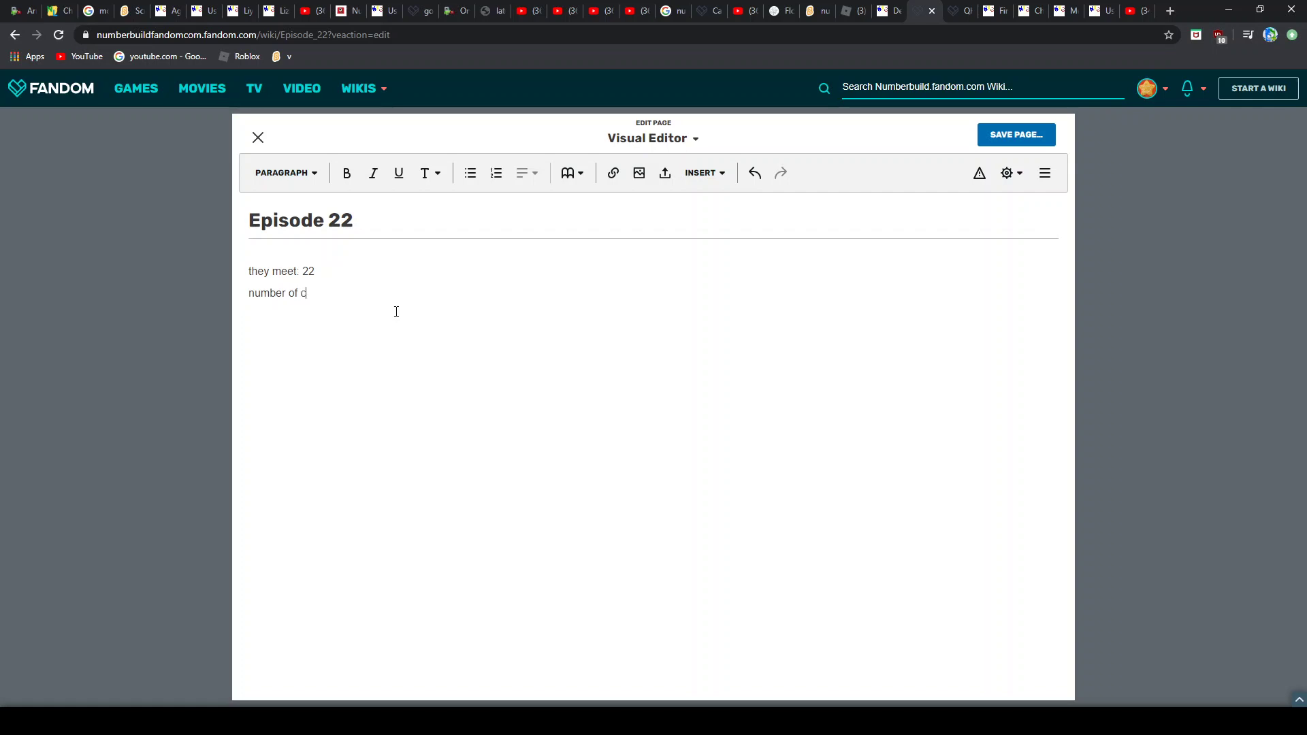
text(har)
text(a)
text(ct)
text(er)
text(s i)
text(n th)
text(e e)
Finish with '3 (if compound 22 count then 4)' and 'date: jun 1 2020', then save
text(pisode)
text(:)
text( 3)
text( (if)
text( comp)
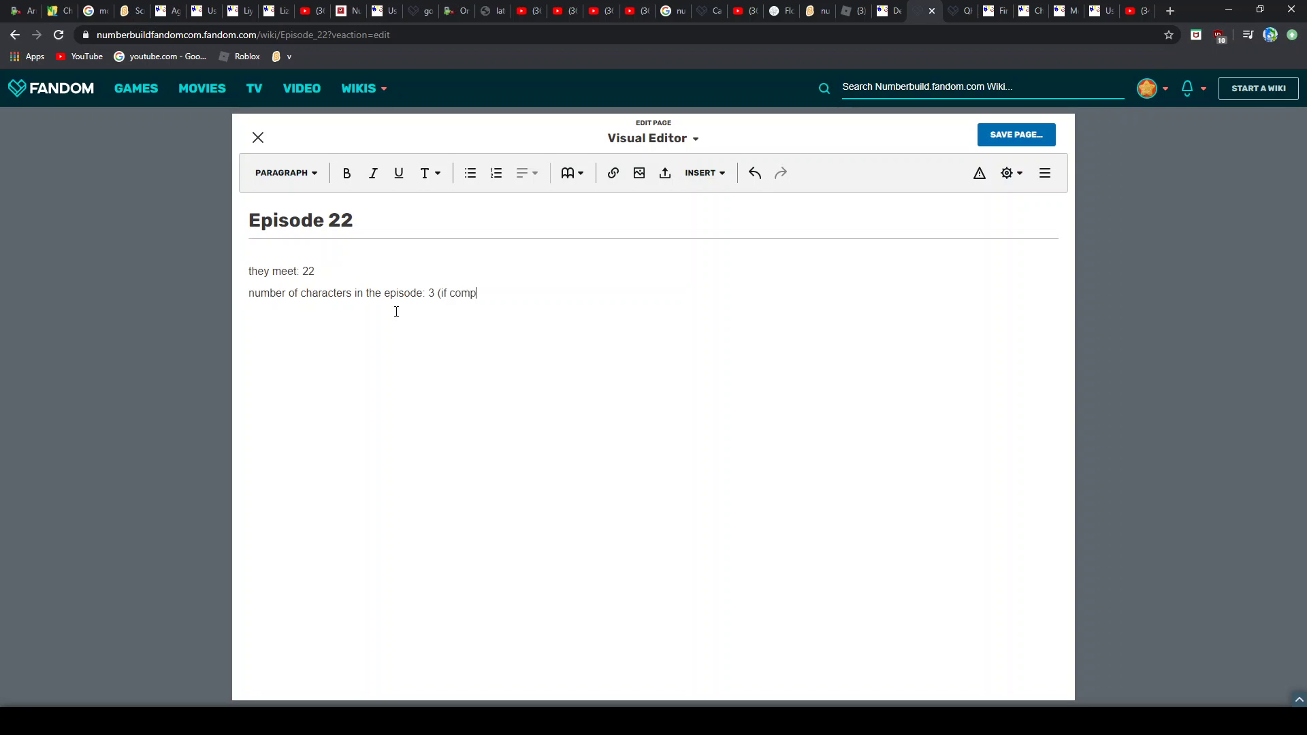
text(ou)
text(n)
text(d )
text(22)
text( c)
text(ount )
text(t)
text(he)
text(n )
text(4)
text() )
text(d)
text(ate)
text(un )
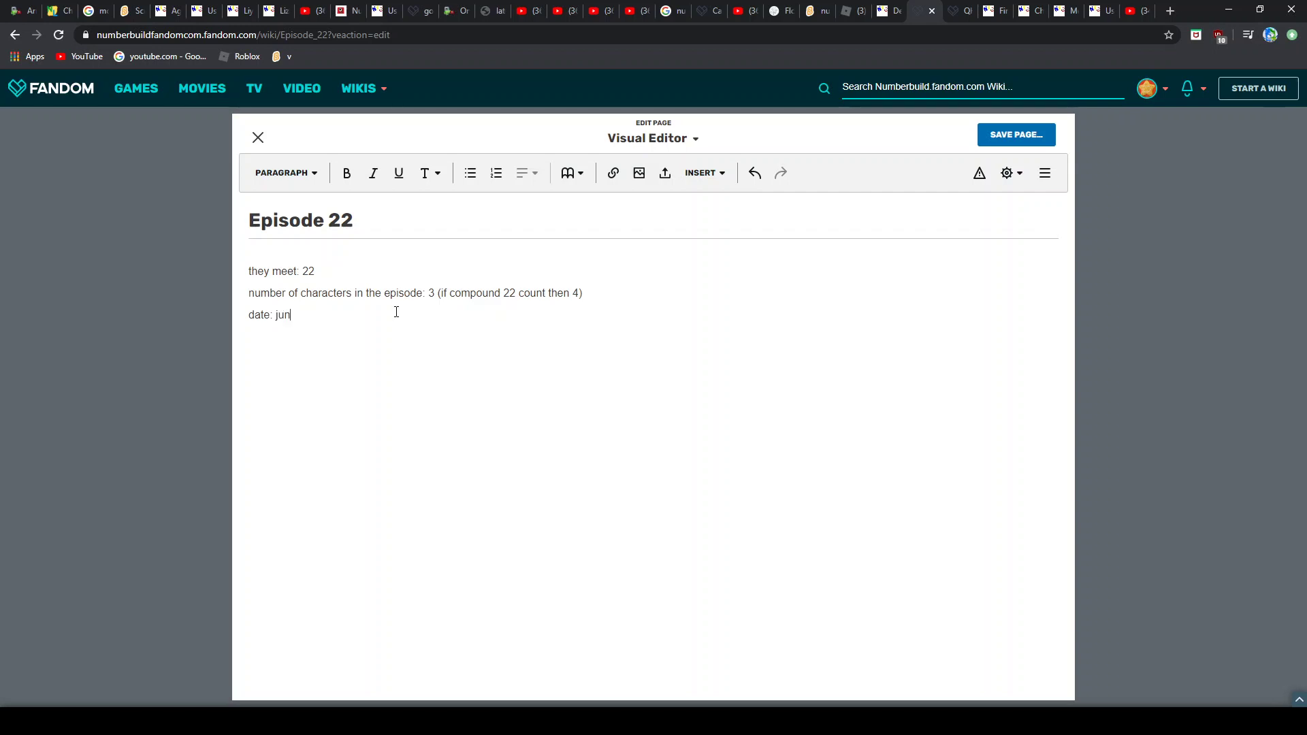
text(1 )
text(2020)
click(1018, 140)
Confirm saving Episode 22, bringing the wiki to 57 pages, and reopen the new-article prompt
click(938, 293)
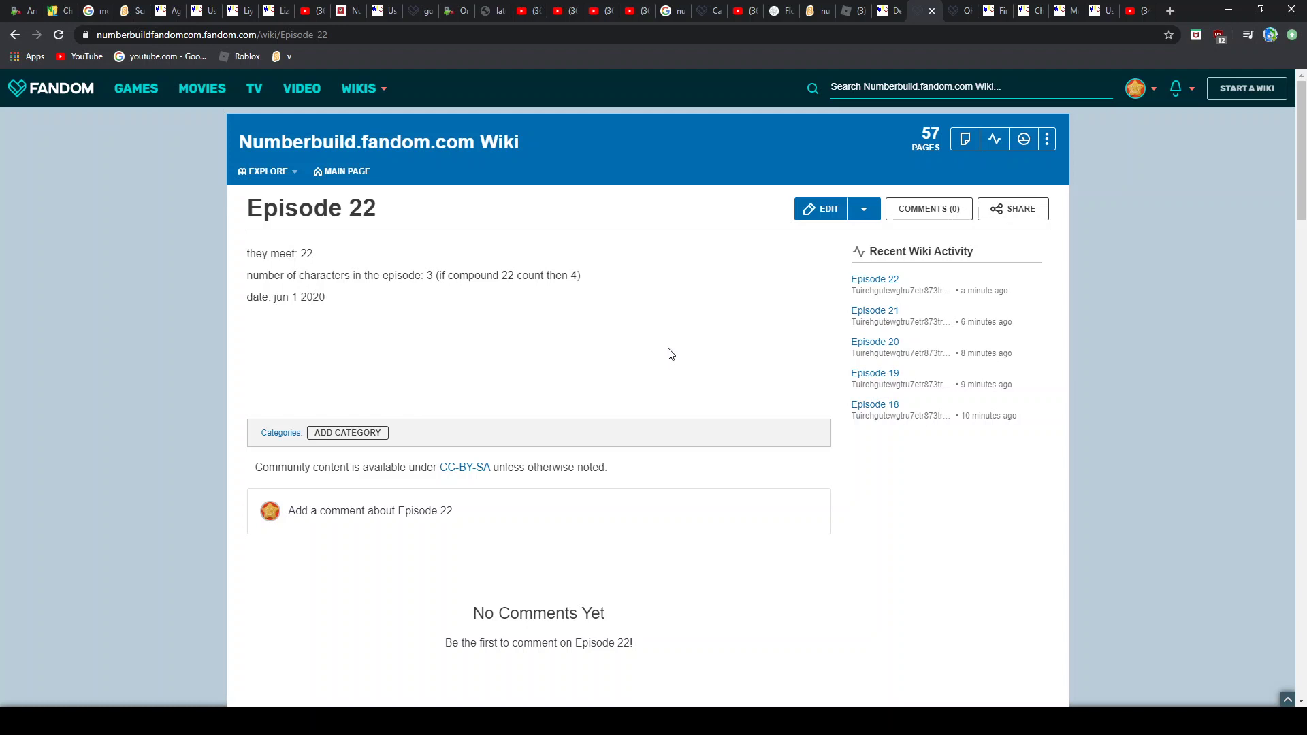
click(962, 146)
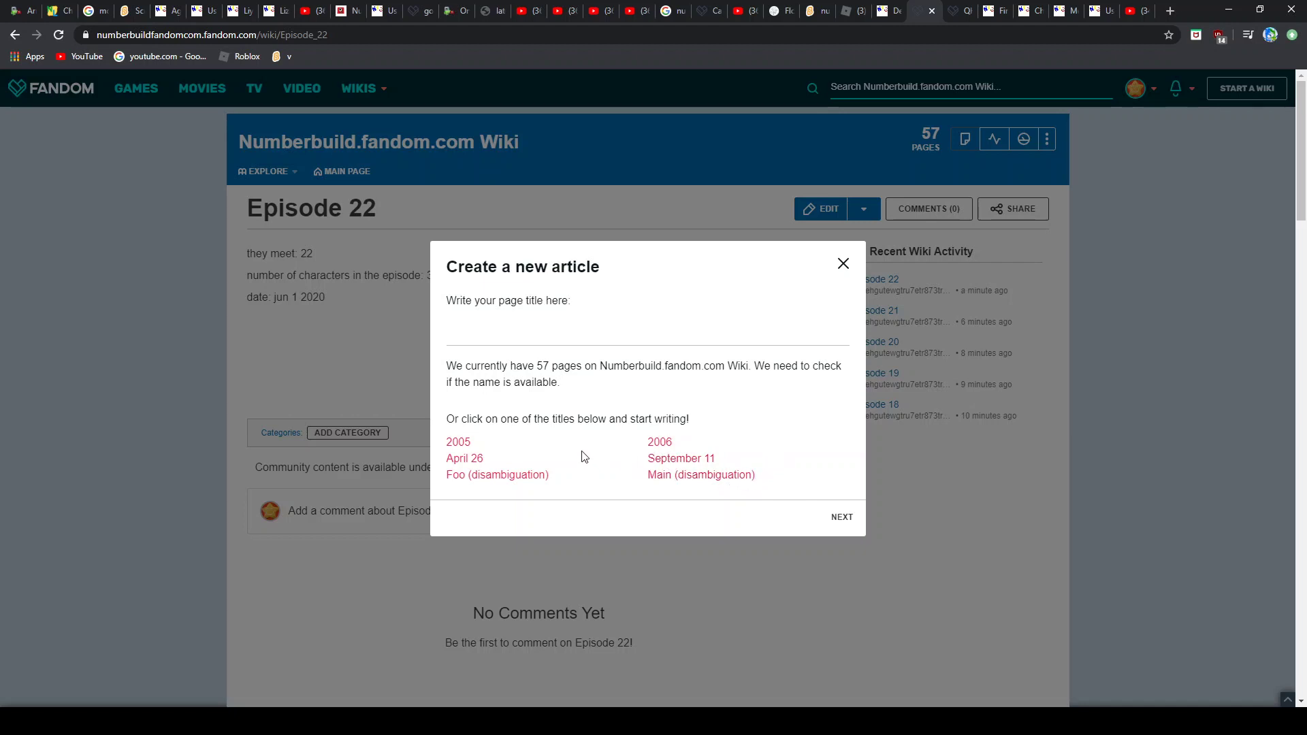
Open the suggested 'Foo (disambiguation)' page and close the editor without creating it
click(525, 477)
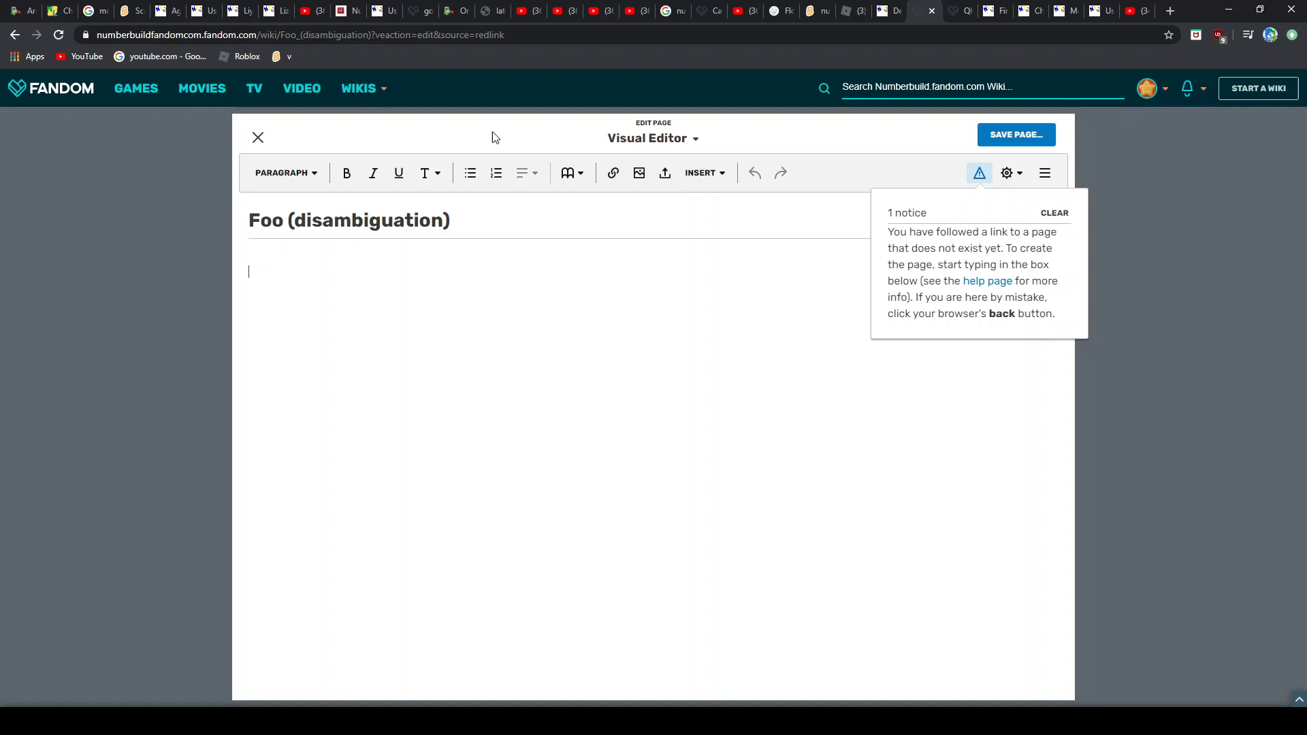
click(258, 137)
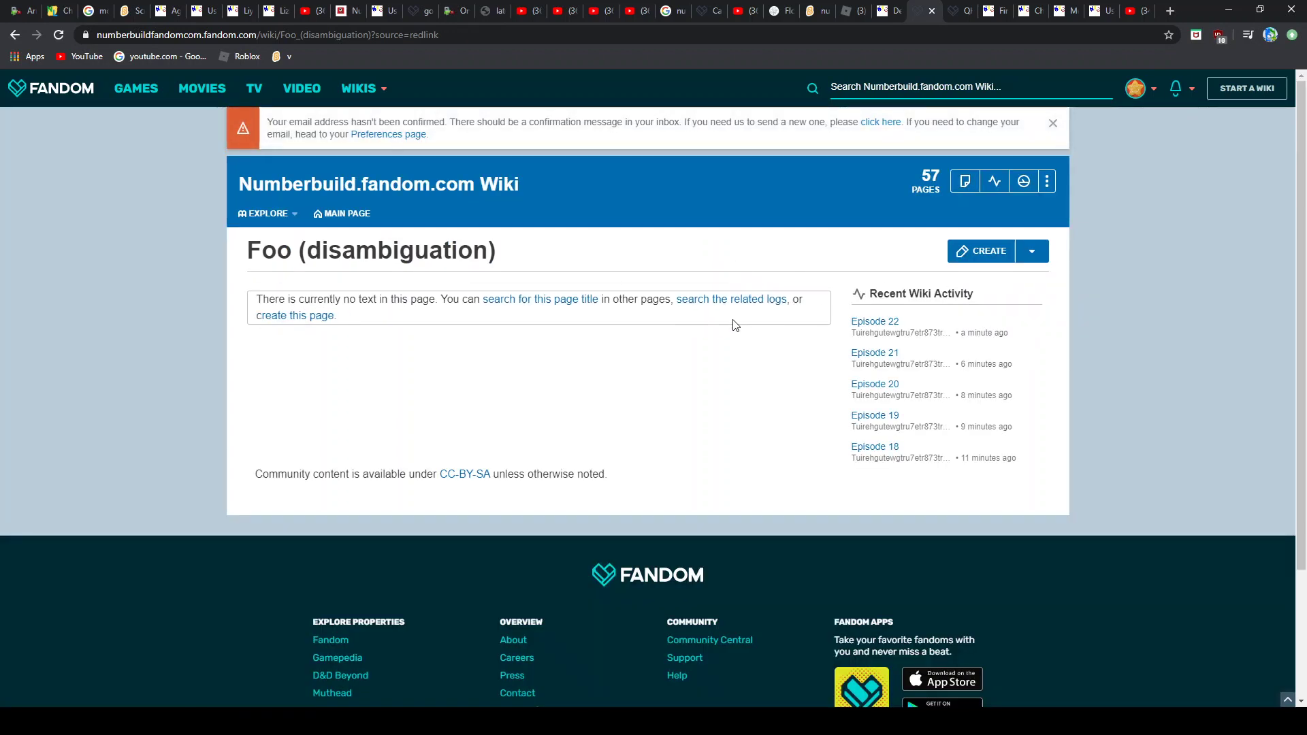
Close the email-confirmation banner on Foo (disambiguation), then select and deselect part of the title
click(1053, 122)
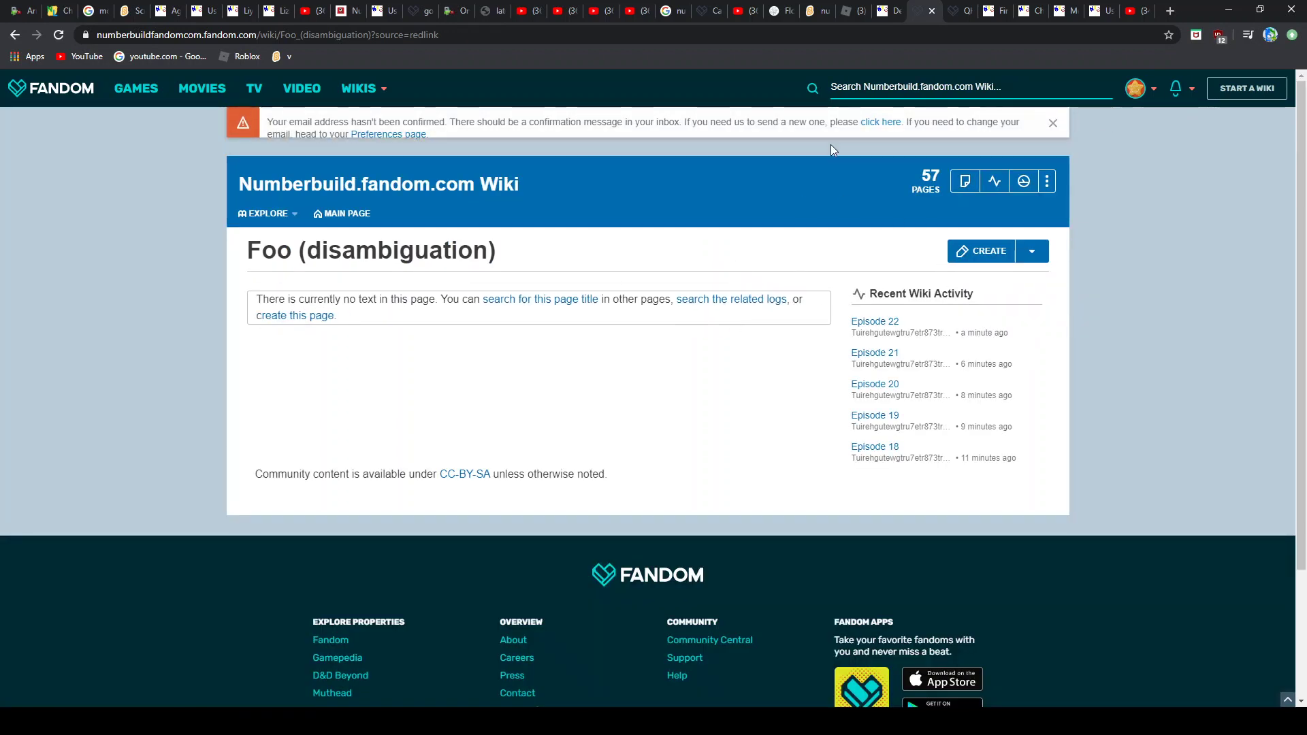
drag(497, 209, 339, 212)
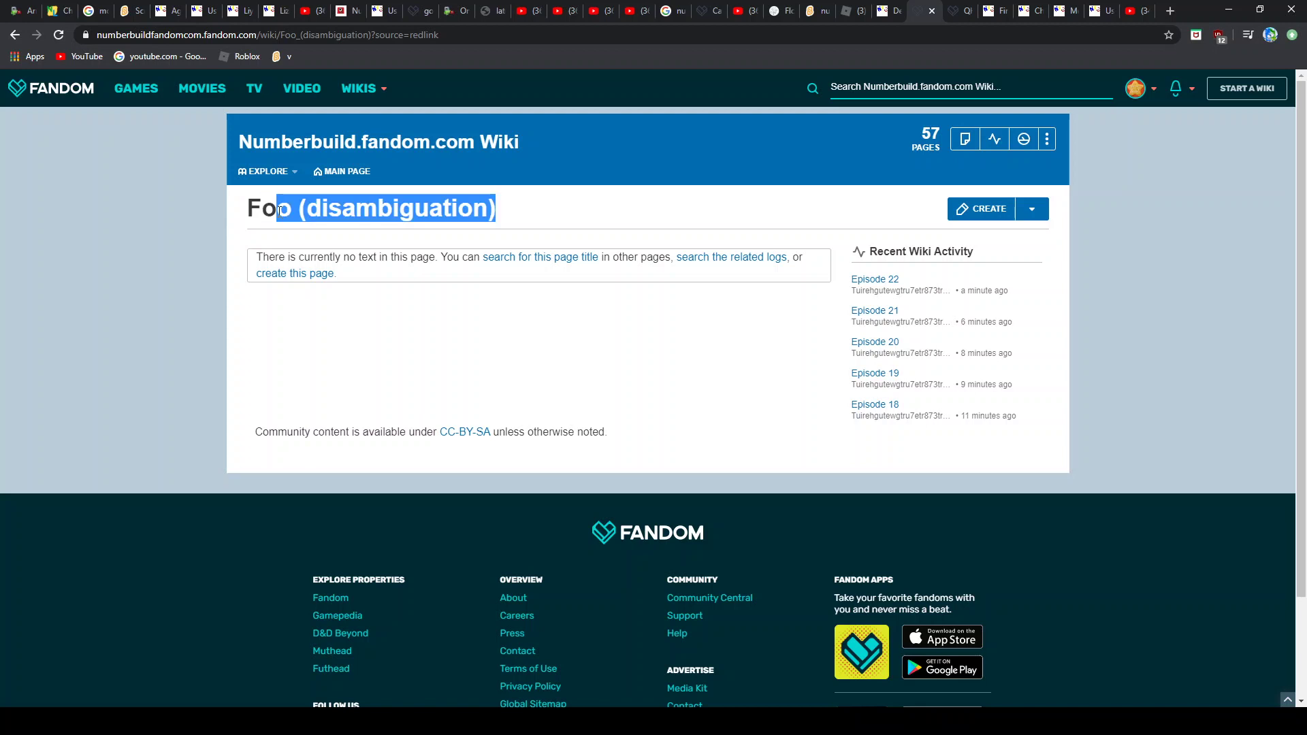
click(339, 212)
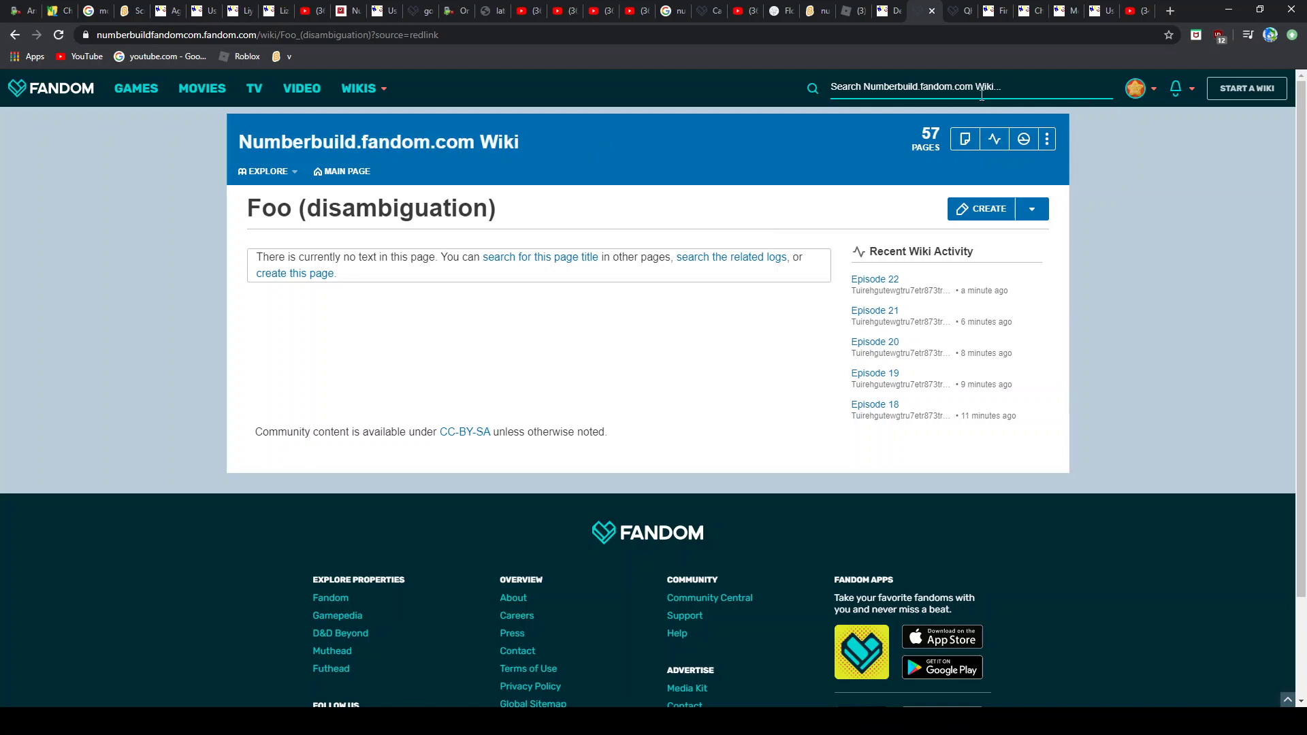
Open the wiki search box and cancel it, twice, without searching
click(949, 95)
click(617, 263)
click(962, 89)
click(762, 344)
Go to Episode 18 from Recent Wiki Activity and close its email-confirmation banner
click(881, 407)
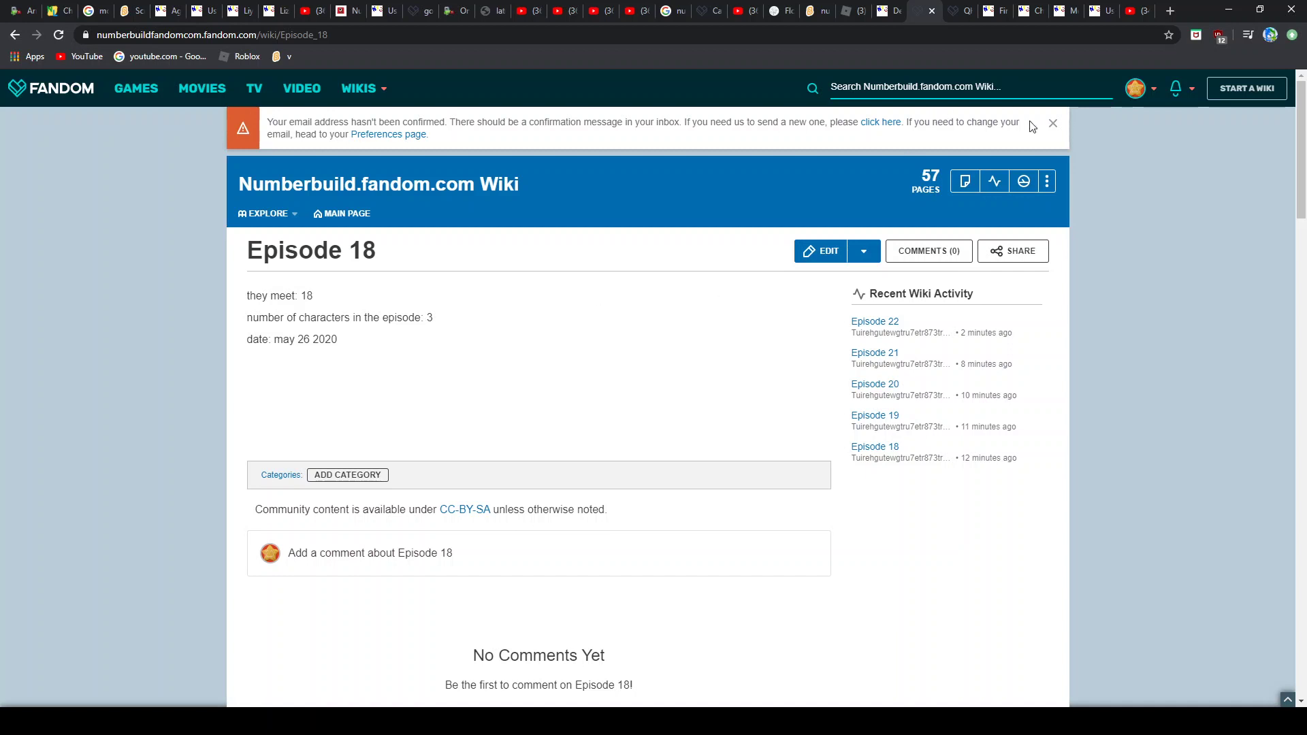
click(1054, 125)
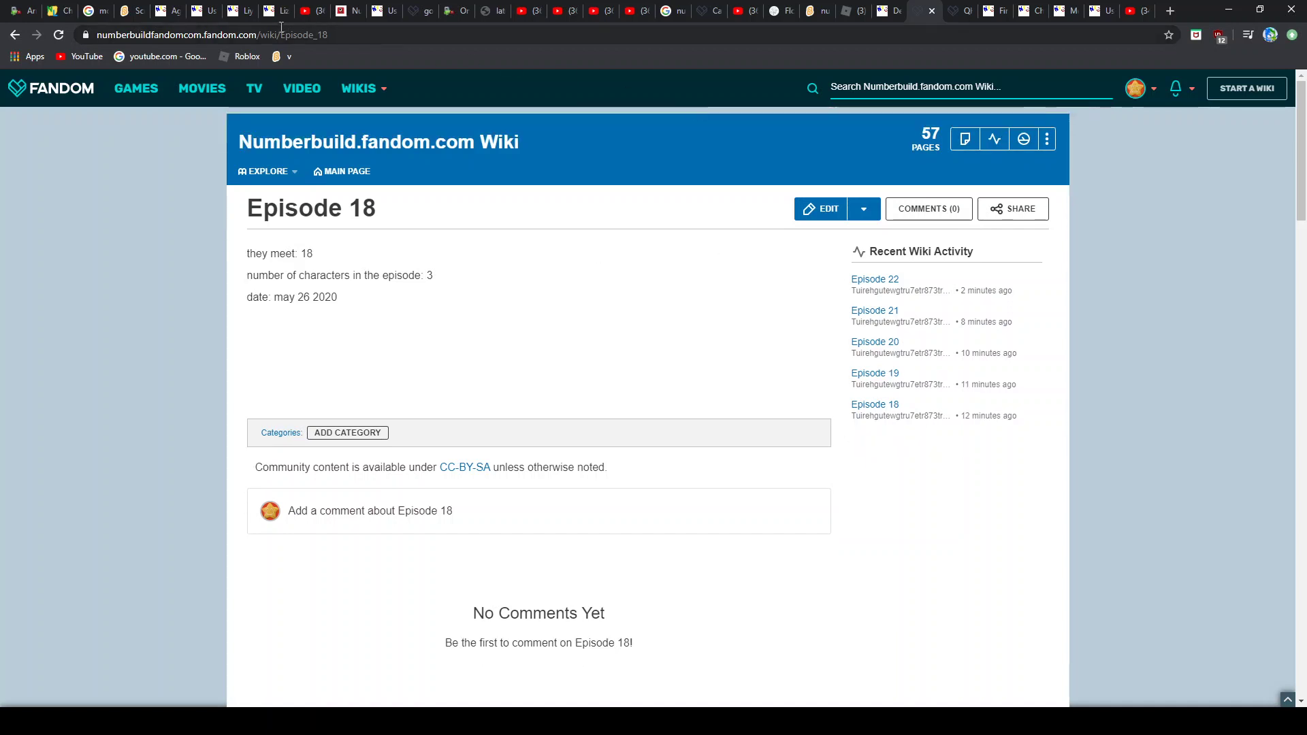